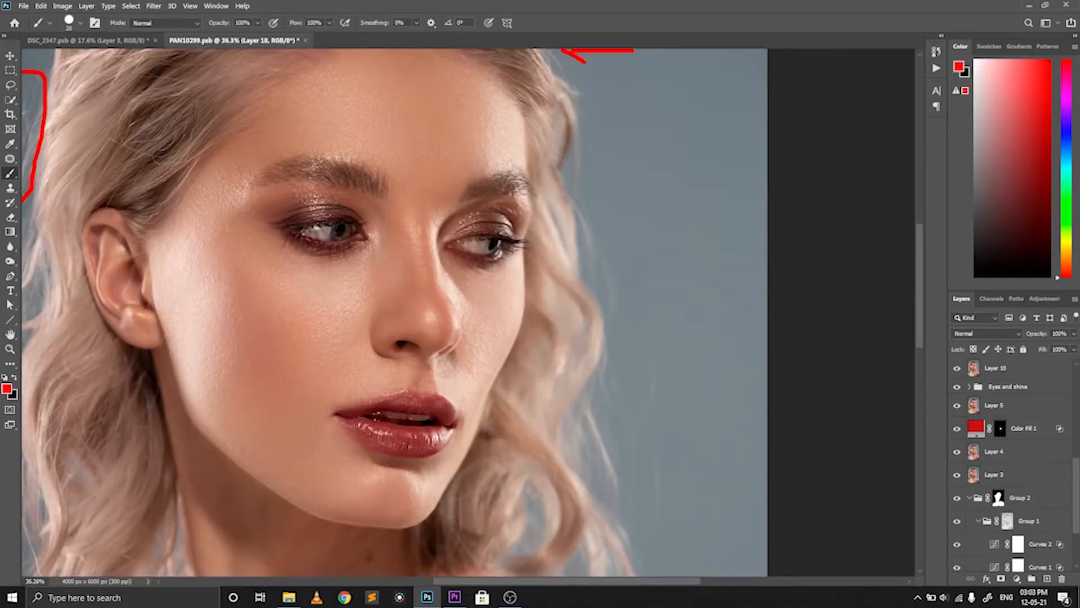
# - Mark the stray-hair areas around the model's head with red brush outlines
pyautogui.moveTo(584, 203); pyautogui.dragTo(597, 291)
pyautogui.scroll(5, 394, 309)
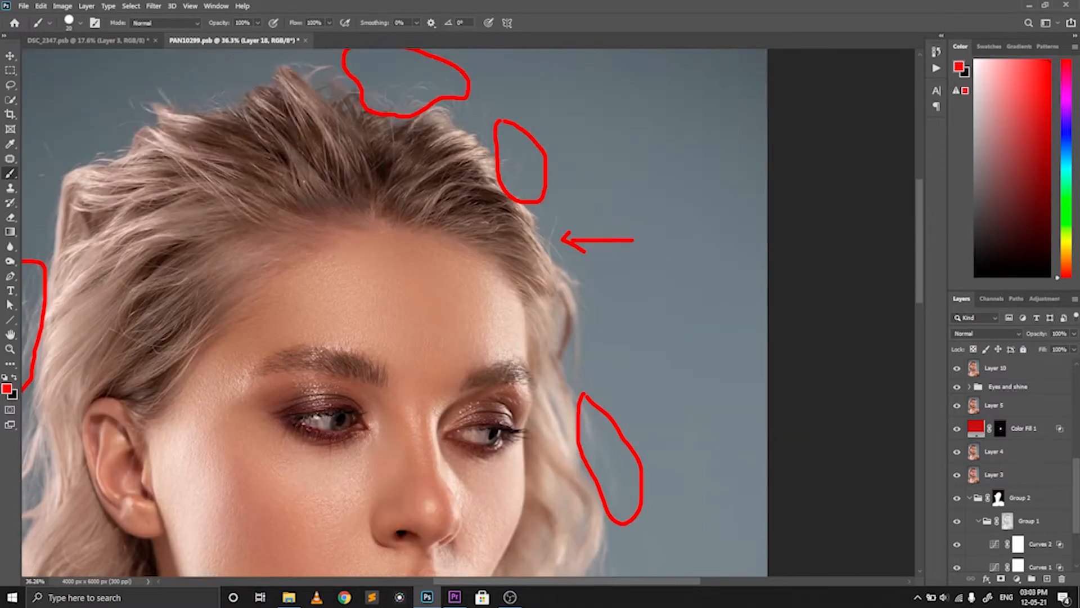
pyautogui.scroll(-1, 394, 309)
pyautogui.moveTo(209, 181); pyautogui.dragTo(220, 212)
pyautogui.scroll(-4, 546, 234)
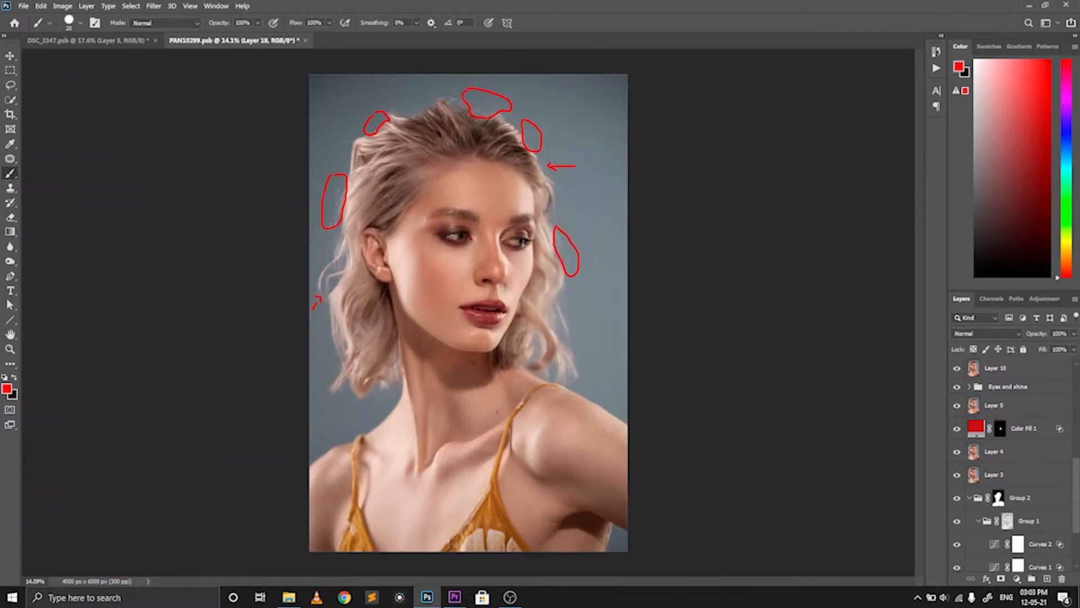
pyautogui.scroll(4, 523, 114)
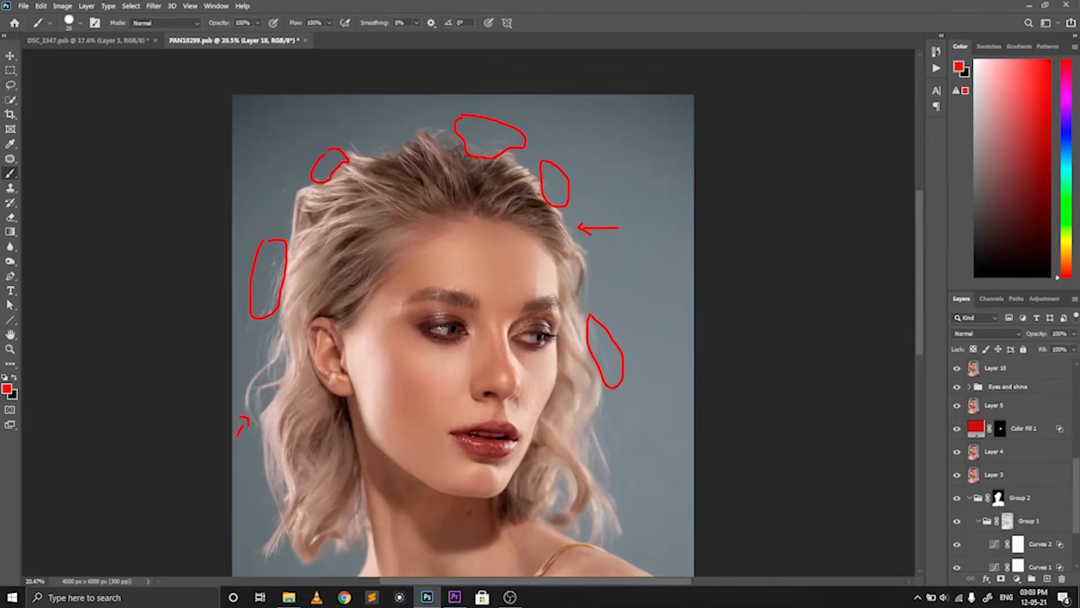
pyautogui.scroll(-1, 540, 240)
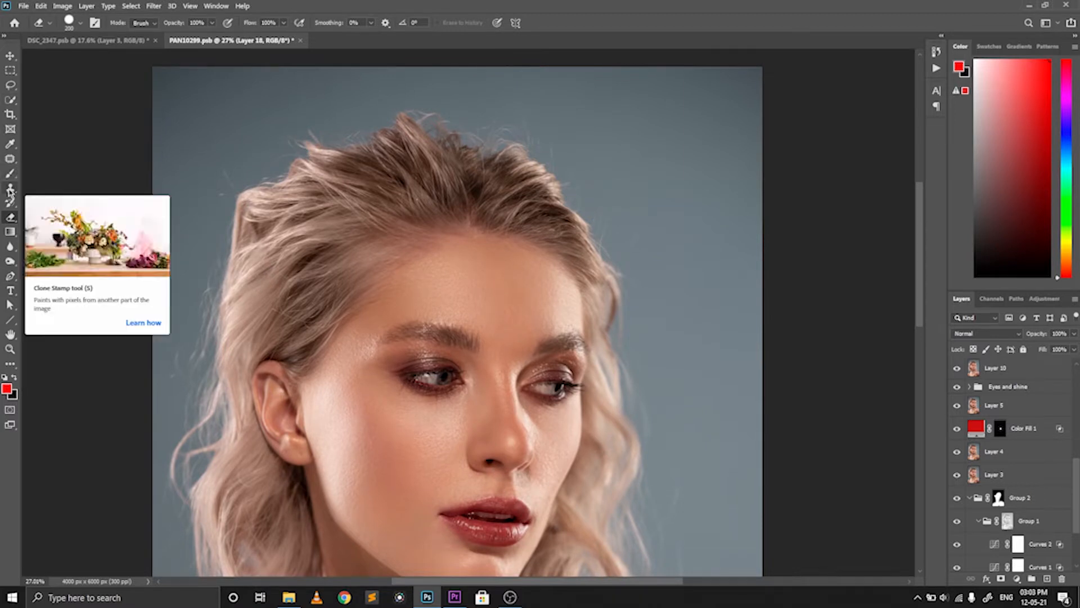
# - Set up the Clone Stamp tool with 100% opacity, 30% flow and sampling from Current & Below
pyautogui.click(10, 189)
pyautogui.scroll(2, 488, 117)
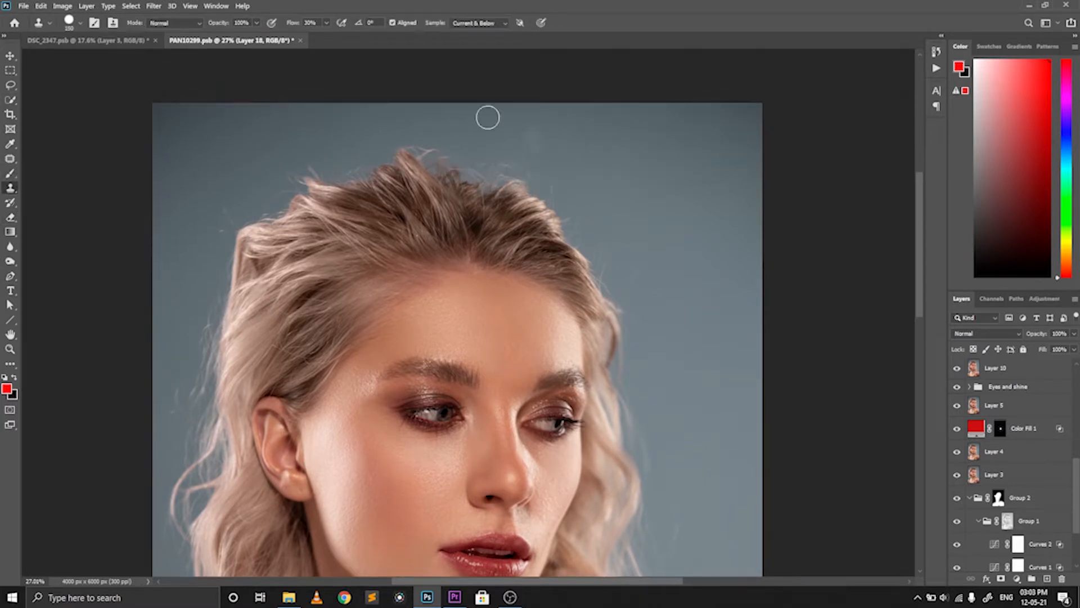
pyautogui.click(256, 24)
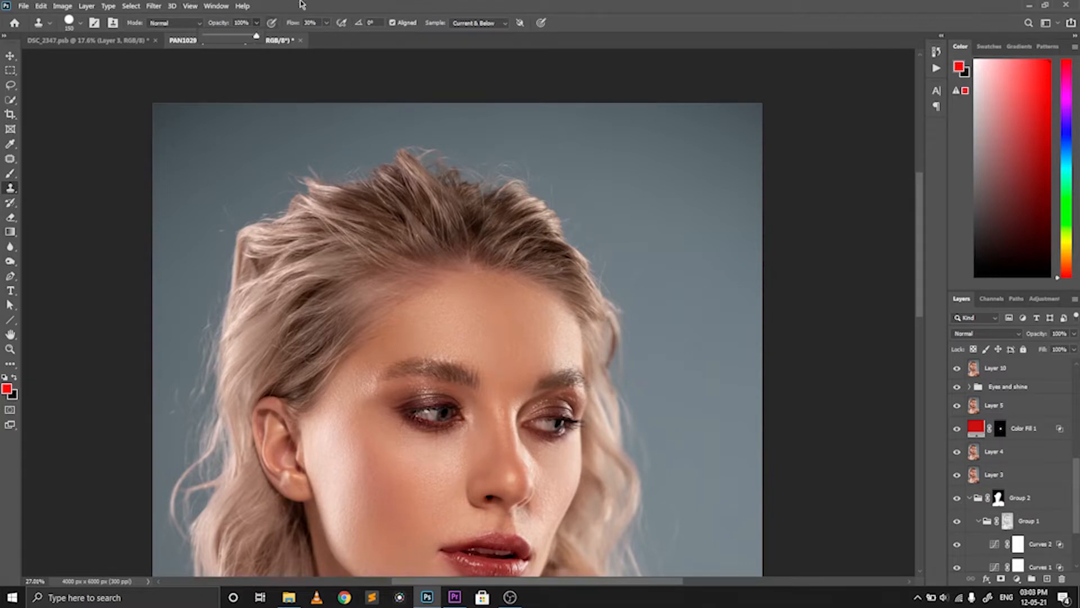
pyautogui.click(309, 22)
pyautogui.write('30')
pyautogui.press('Return')
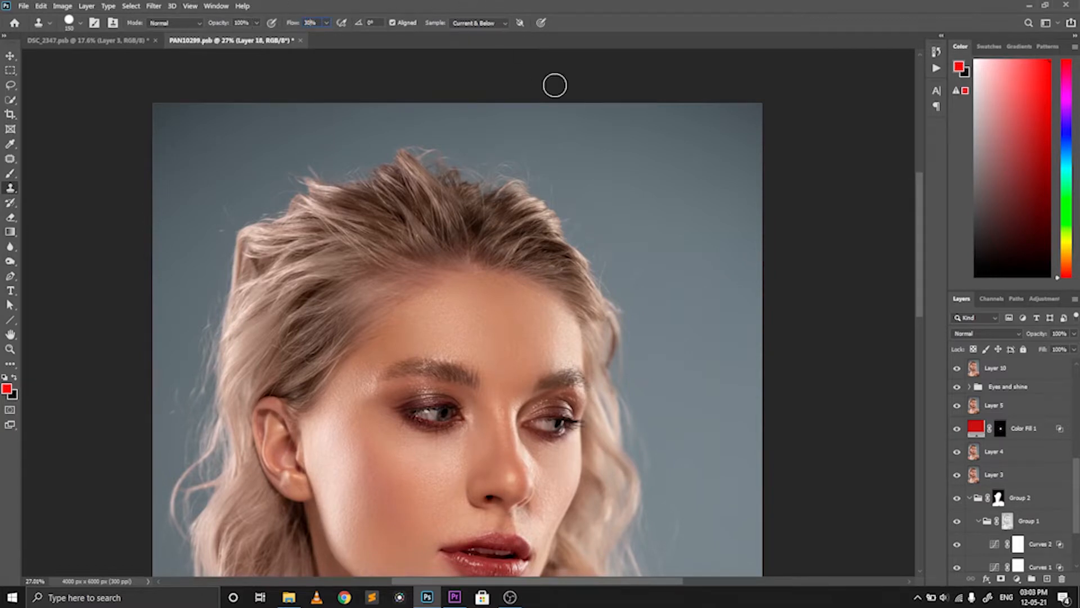
pyautogui.click(484, 23)
pyautogui.click(472, 43)
pyautogui.click(68, 22)
# - Clone clean background over the thin flyaway strands above the upper-left edge of the hair on Layer 11
pyautogui.scroll(3, 447, 142)
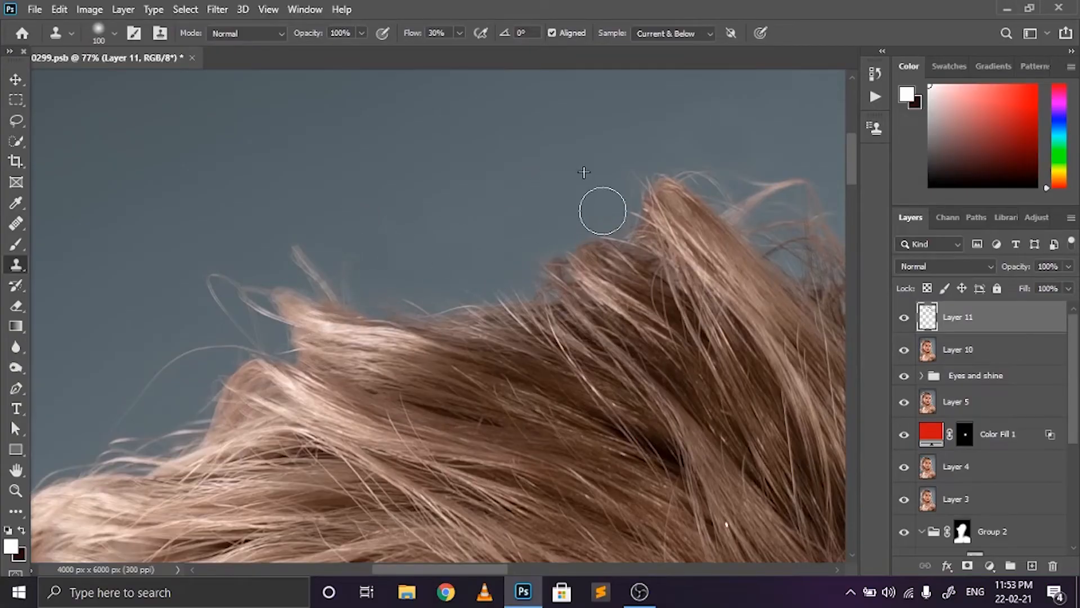
pyautogui.scroll(-3, 413, 171)
pyautogui.scroll(-2, 416, 169)
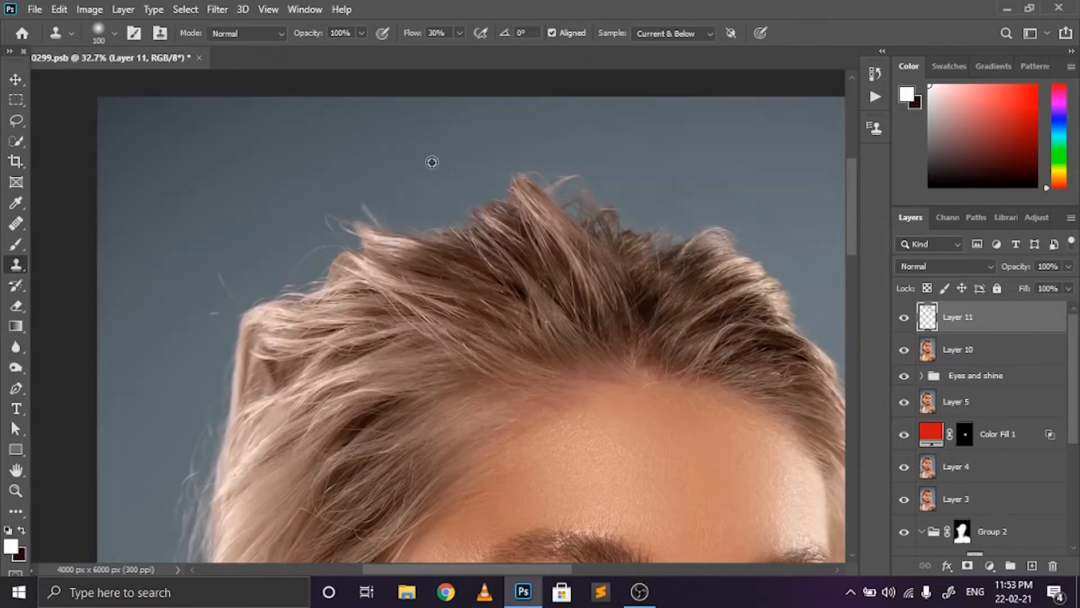
pyautogui.scroll(3, 402, 181)
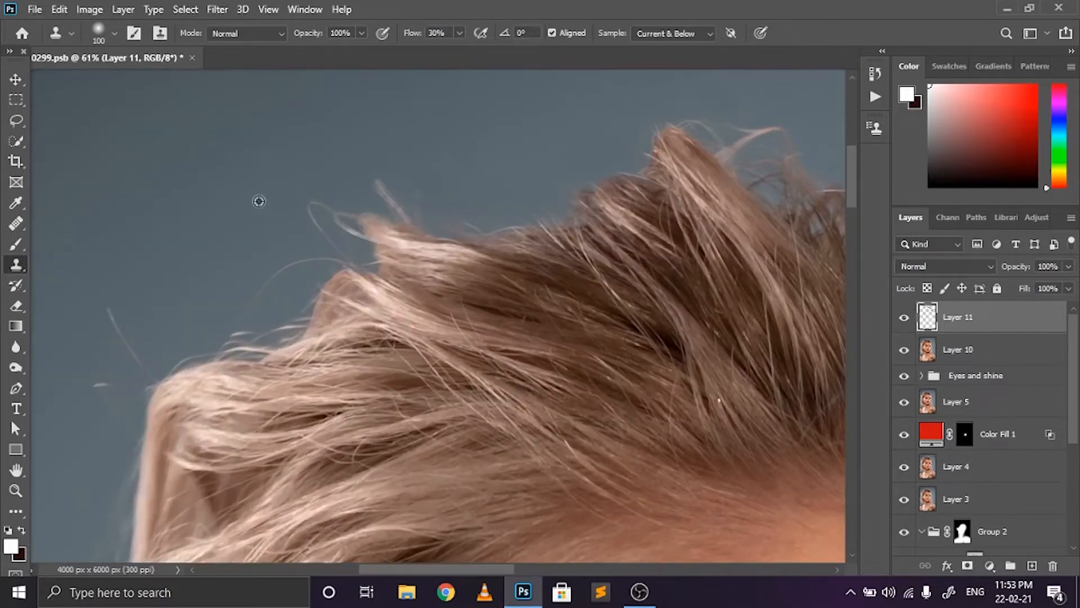
pyautogui.keyDown('alt'); pyautogui.click(259, 201); pyautogui.keyUp('alt')
pyautogui.moveTo(309, 210)
pyautogui.mouseDown()
pyautogui.moveTo(326, 246)
pyautogui.moveTo(340, 252)
pyautogui.moveTo(312, 248)
pyautogui.moveTo(305, 267)
pyautogui.moveTo(255, 287)
pyautogui.mouseUp()
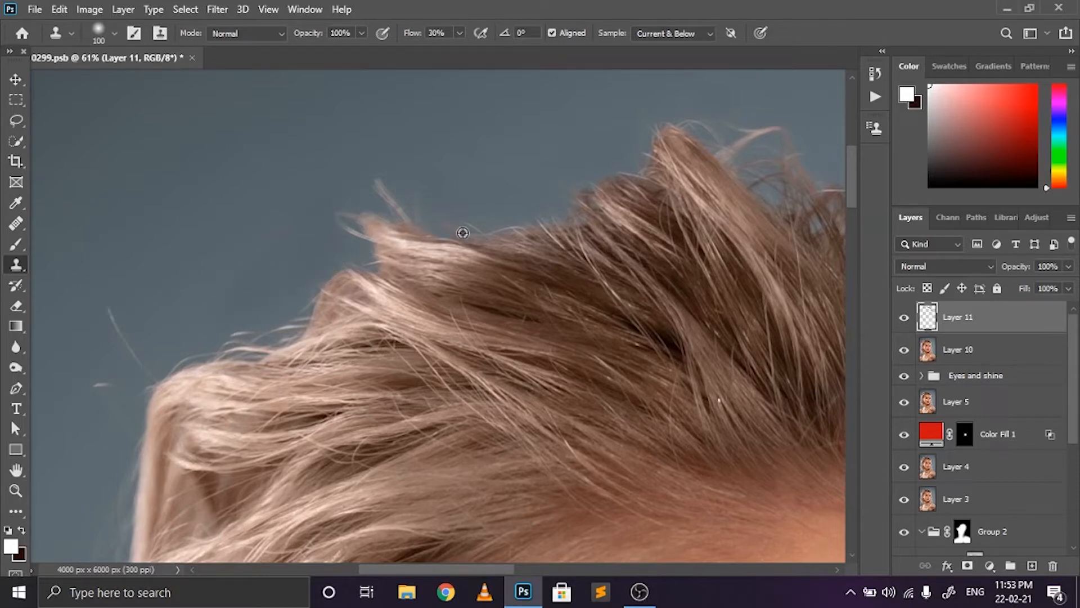
# - Clone out the loose strands along the left side of the hair, from the temple down to the ear
pyautogui.scroll(-3, 462, 232)
pyautogui.scroll(2, 373, 176)
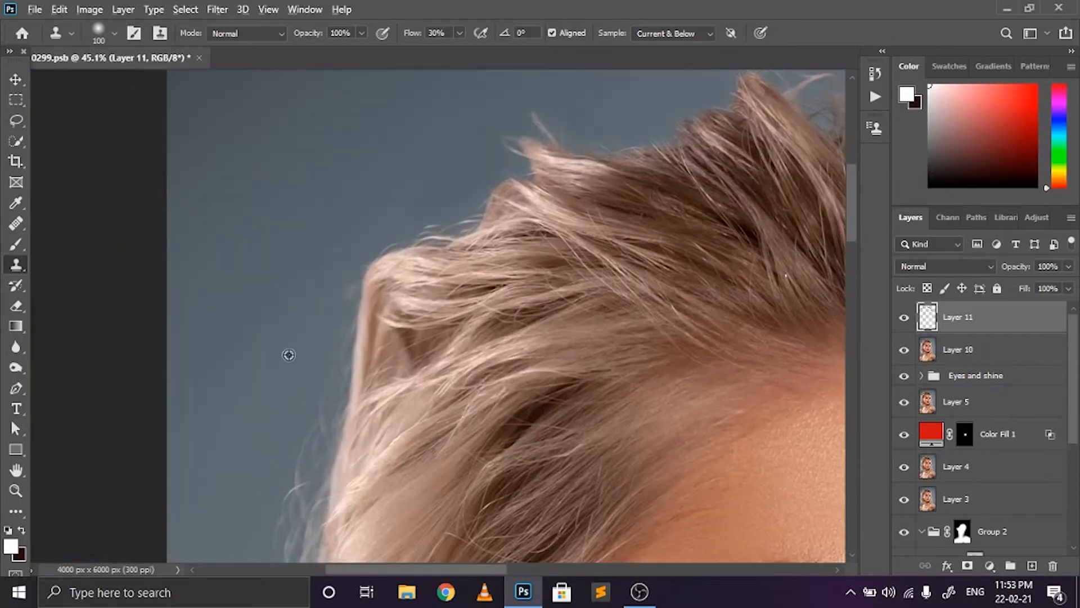
pyautogui.scroll(-2, 290, 337)
pyautogui.scroll(-2, 304, 315)
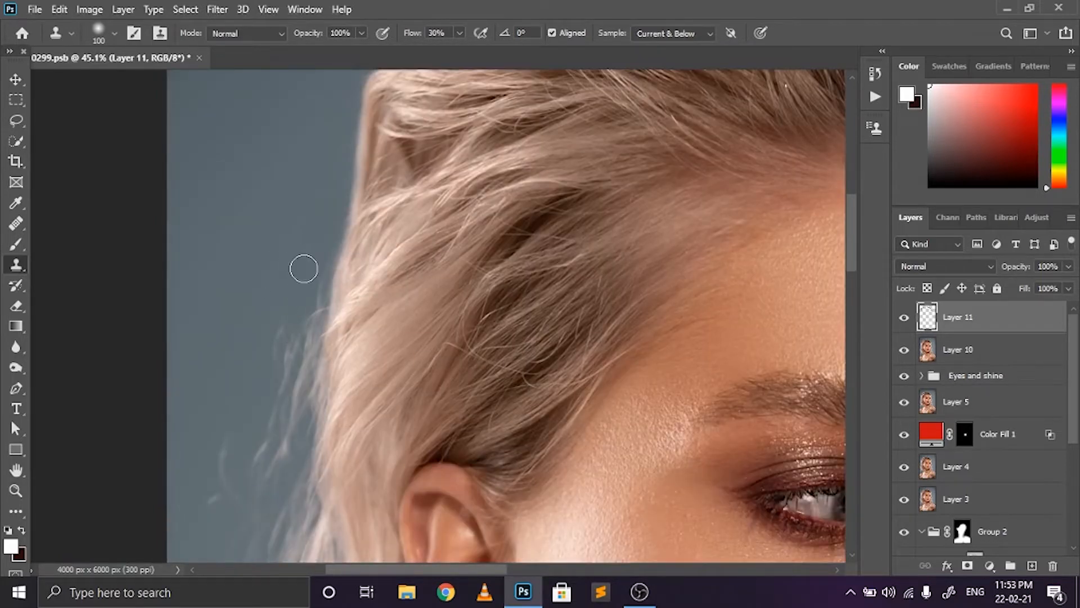
pyautogui.moveTo(320, 306); pyautogui.dragTo(332, 209)
pyautogui.moveTo(284, 364)
pyautogui.mouseDown()
pyautogui.moveTo(261, 367)
pyautogui.moveTo(292, 370)
pyautogui.moveTo(308, 270)
pyautogui.moveTo(304, 343)
pyautogui.moveTo(283, 407)
pyautogui.moveTo(264, 363)
pyautogui.moveTo(231, 356)
pyautogui.mouseUp()
pyautogui.scroll(-2, 260, 369)
# - Enlarge the clone brush to 250 px and clean the background beside the hair next to the ear
pyautogui.scroll(-3, 446, 306)
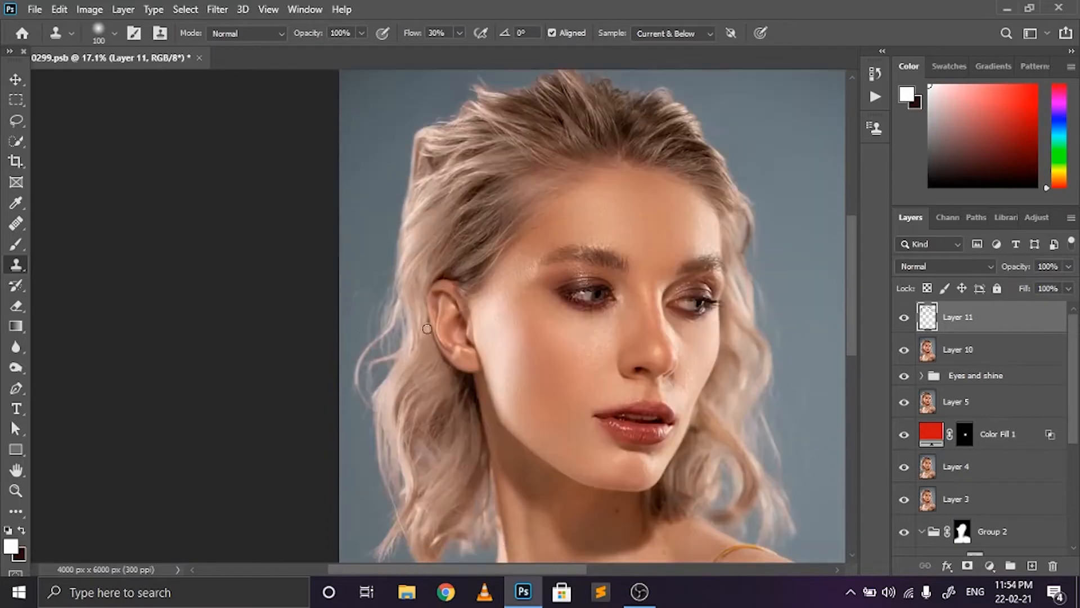
pyautogui.scroll(3, 371, 267)
pyautogui.press(']')
pyautogui.press(']')
pyautogui.press(']')
pyautogui.press(']')
pyautogui.press(']')
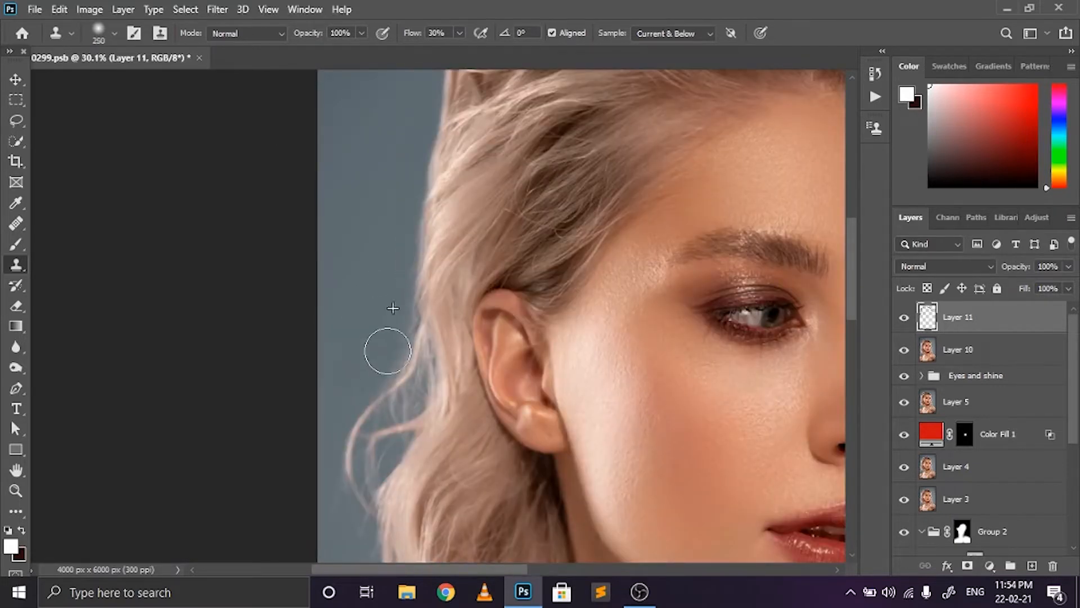
pyautogui.scroll(-3, 388, 351)
pyautogui.scroll(2, 374, 398)
pyautogui.scroll(1, 406, 360)
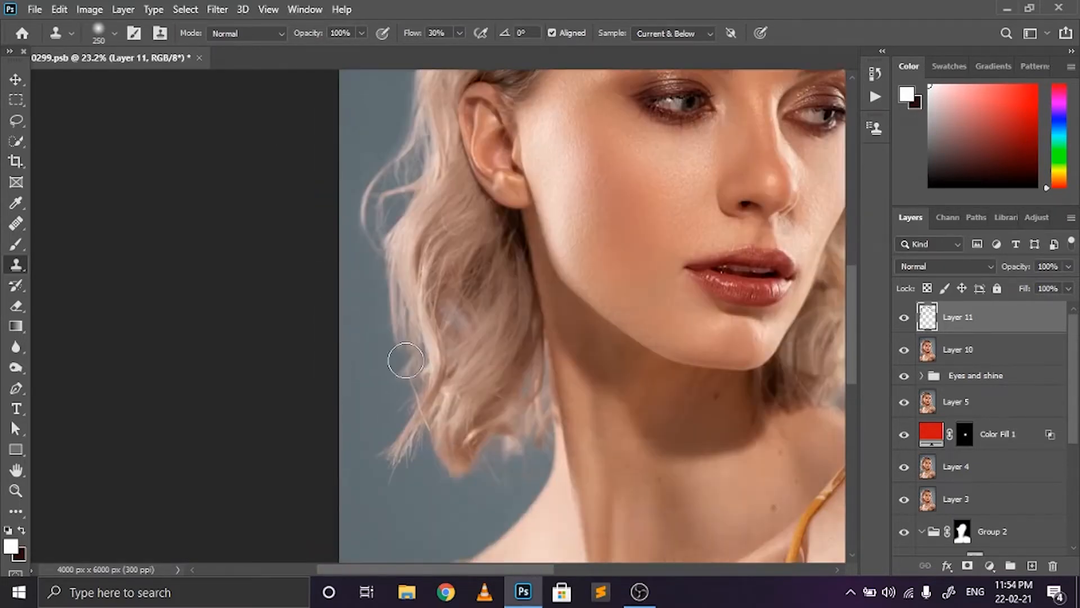
# - Clone background over the stray strands around the lower-left ends of the hair above the shoulder
pyautogui.scroll(-2, 405, 360)
pyautogui.click(393, 294)
pyautogui.keyDown('alt'); pyautogui.click(463, 422); pyautogui.keyUp('alt')
pyautogui.click(487, 391)
pyautogui.scroll(-4, 520, 370)
pyautogui.scroll(3, 416, 188)
pyautogui.scroll(-2, 452, 135)
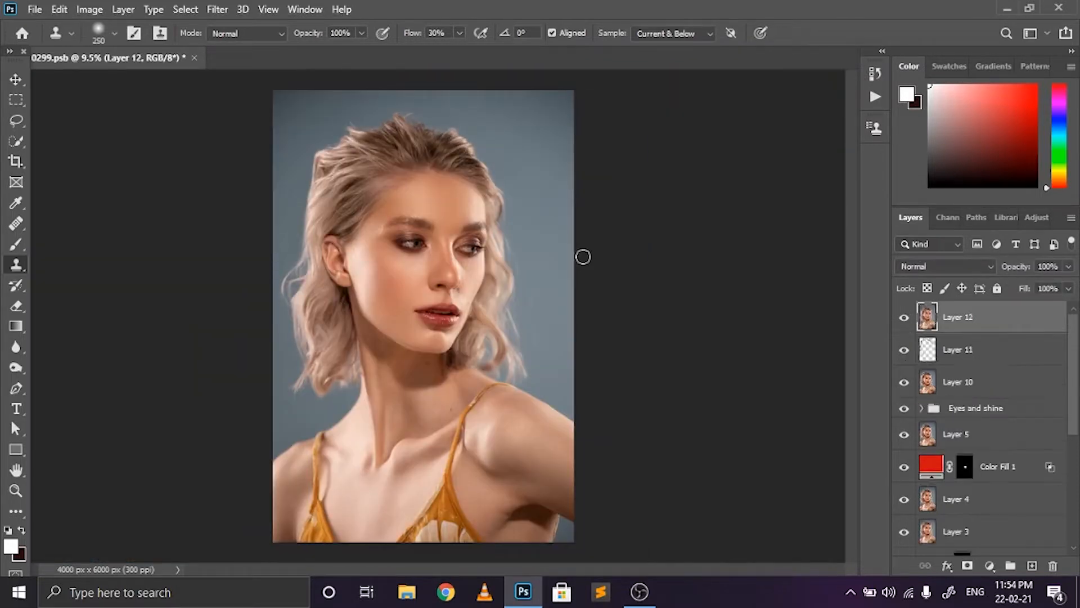
pyautogui.press('p')
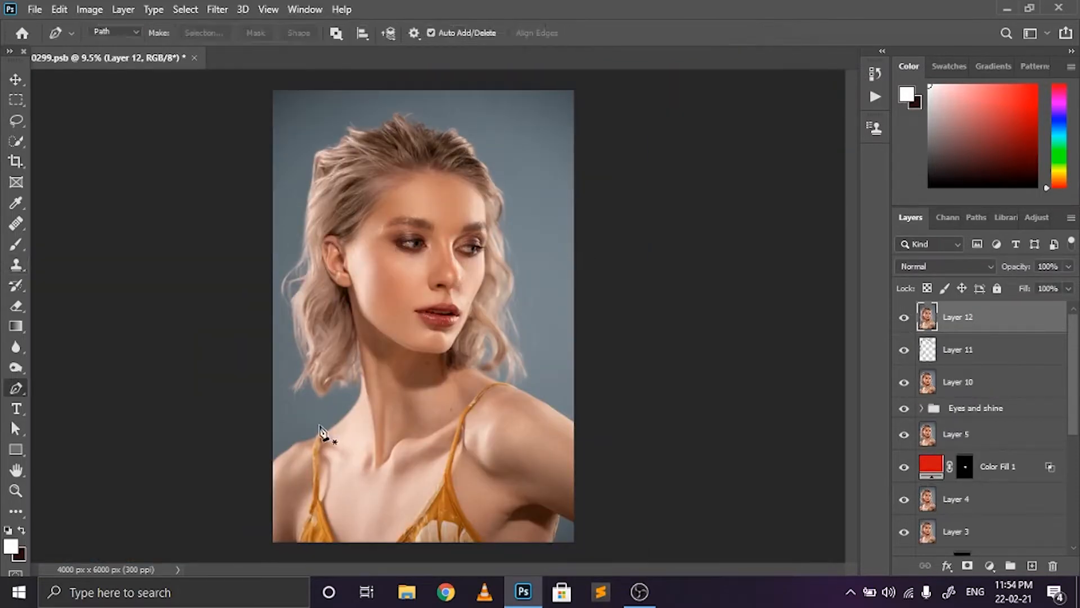
pyautogui.press('s')
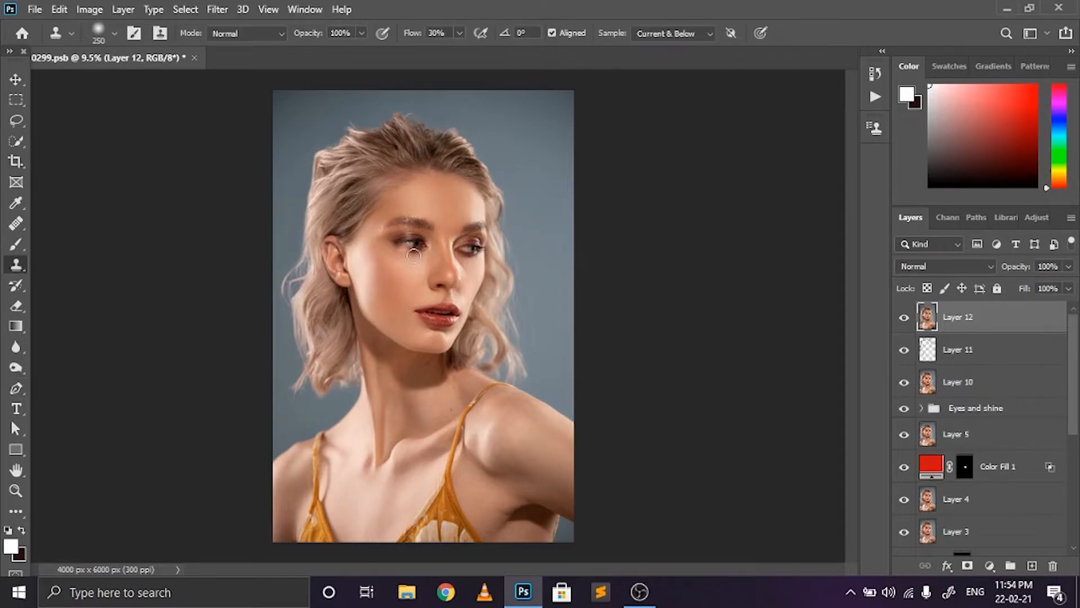
pyautogui.press('p')
pyautogui.press('s')
pyautogui.press('Delete')
pyautogui.hotkey('ctrl', 'shift', 'alt', 'n')
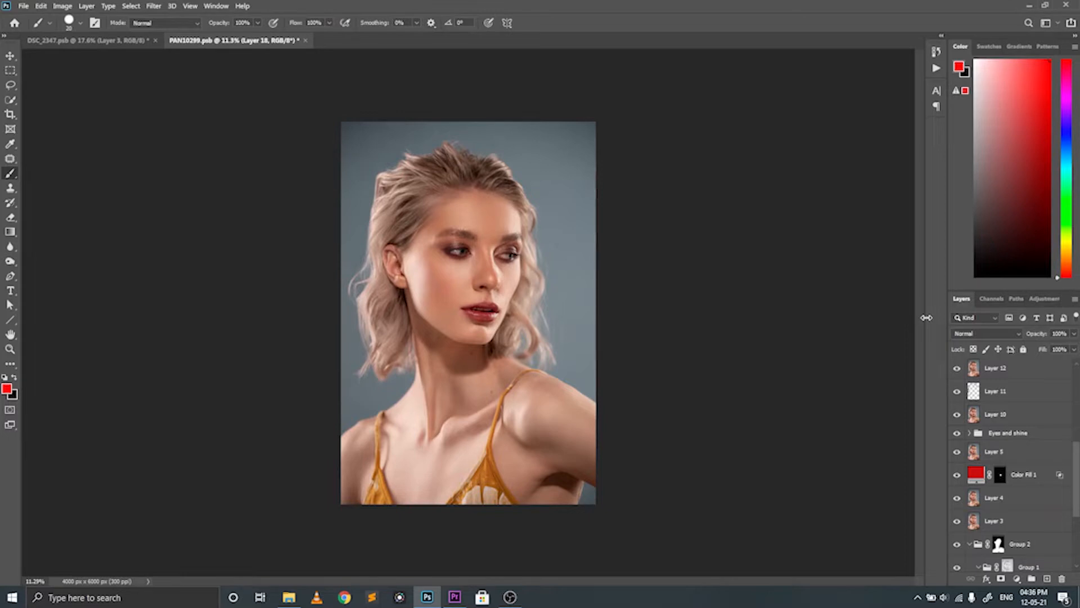
# - Circle in red the background patches along the top and upper sides of the hair
pyautogui.scroll(1, 557, 145)
pyautogui.scroll(-1, 557, 145)
pyautogui.scroll(5, 411, 109)
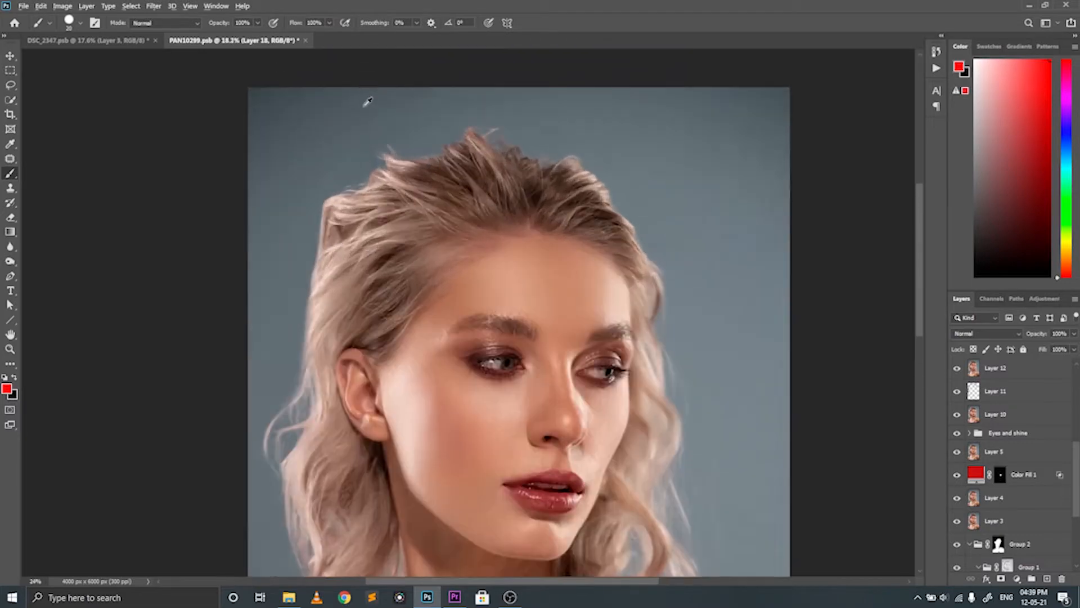
pyautogui.scroll(3, 501, 163)
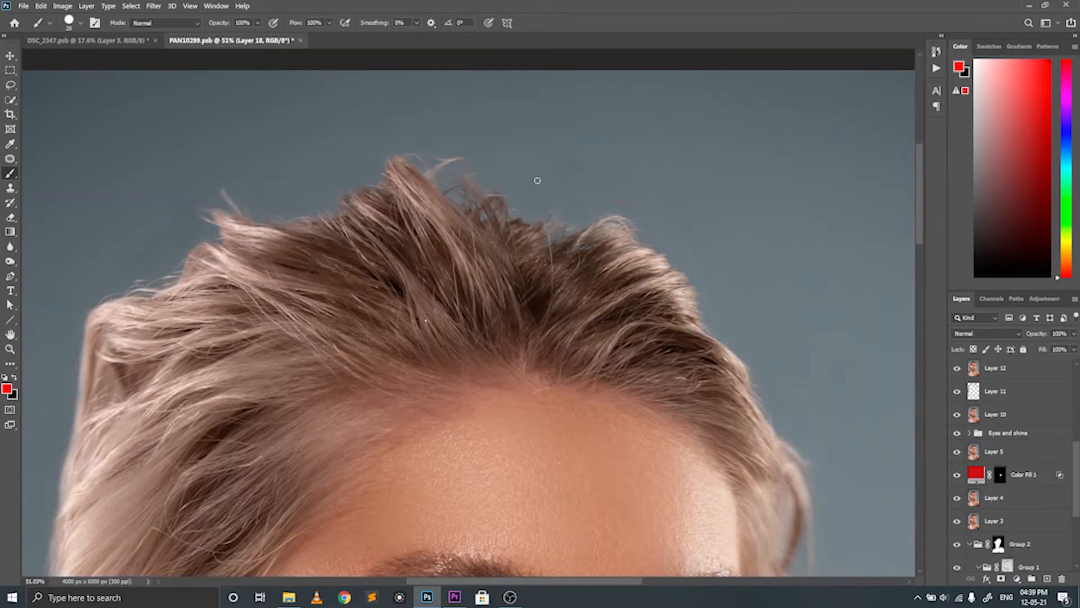
pyautogui.moveTo(562, 135); pyautogui.dragTo(548, 137)
pyautogui.scroll(-3, 815, 202)
pyautogui.scroll(6, 473, 135)
pyautogui.moveTo(289, 245); pyautogui.dragTo(284, 243)
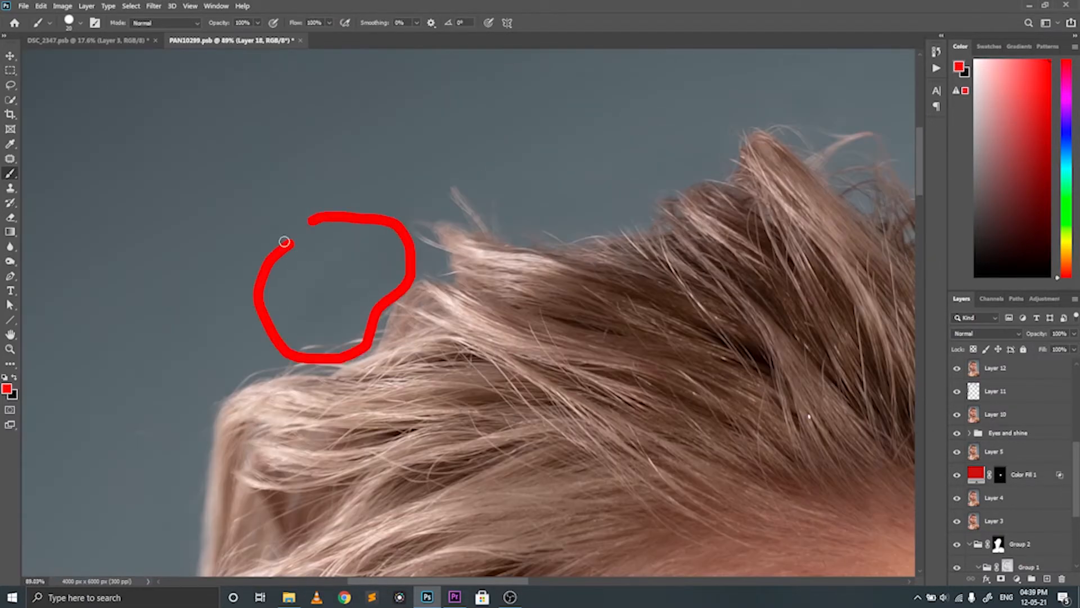
pyautogui.scroll(-3, 580, 294)
pyautogui.moveTo(442, 241); pyautogui.dragTo(444, 241)
pyautogui.scroll(1, 448, 207)
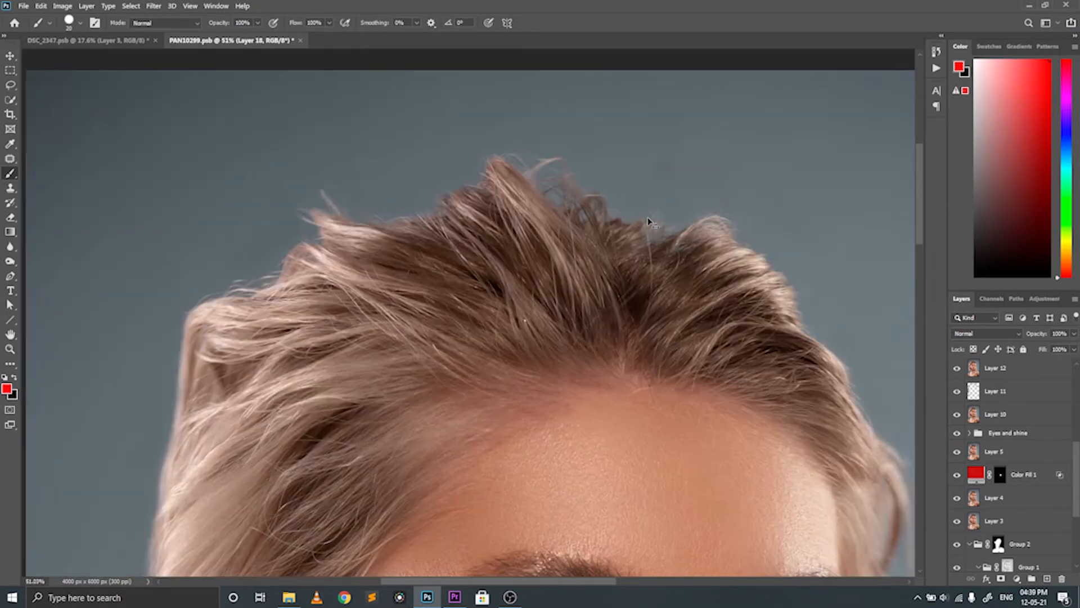
pyautogui.hscroll(3, 647, 223)
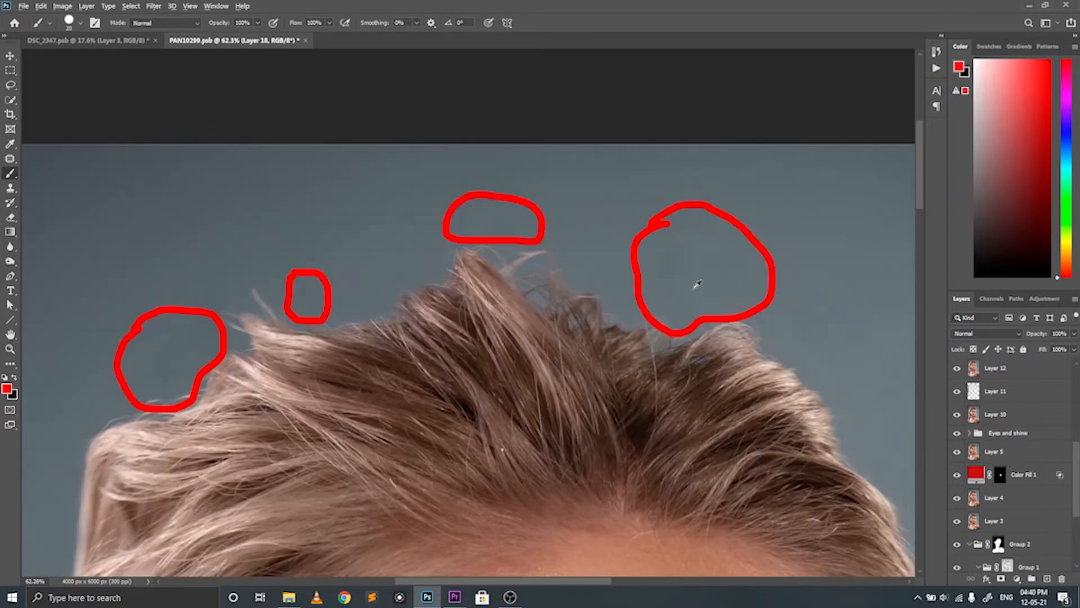
pyautogui.scroll(-5, 693, 281)
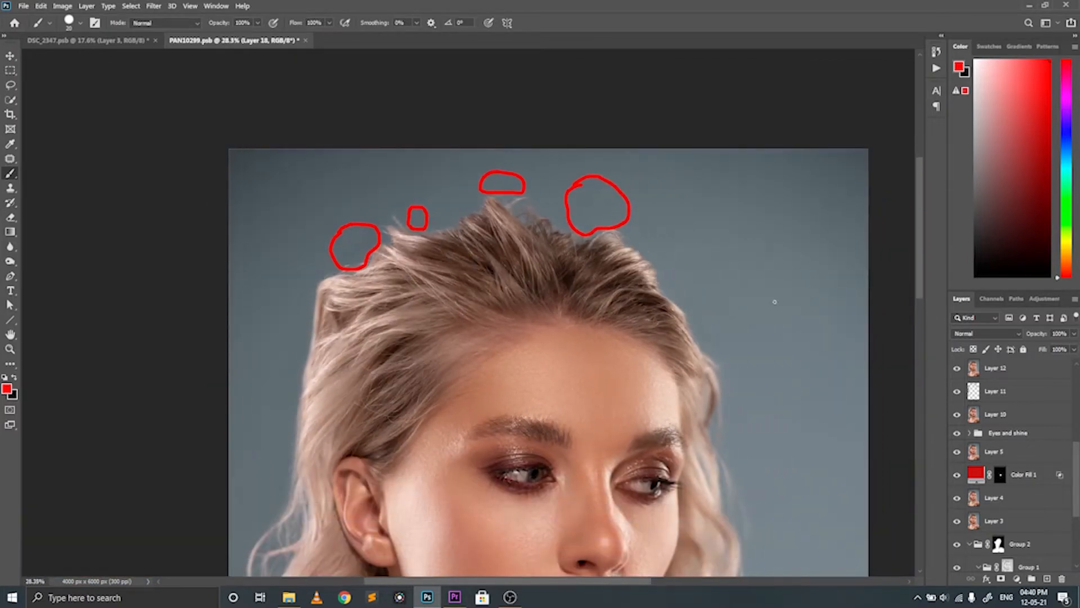
pyautogui.scroll(4, 768, 293)
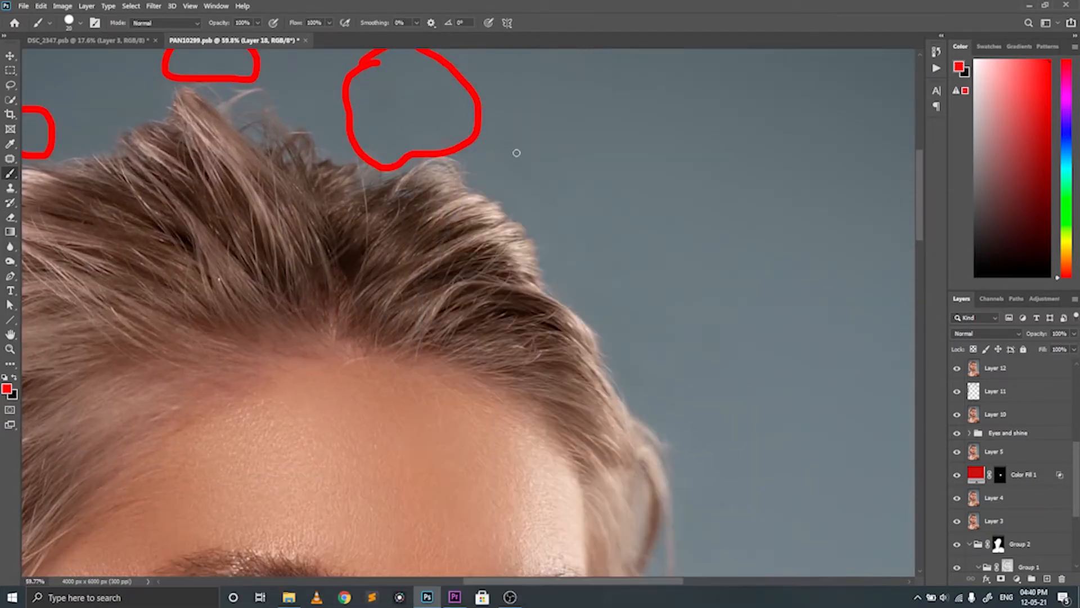
pyautogui.moveTo(516, 150)
pyautogui.mouseDown()
pyautogui.moveTo(529, 217)
pyautogui.moveTo(599, 301)
pyautogui.moveTo(631, 181)
pyautogui.moveTo(515, 151)
pyautogui.mouseUp()
pyautogui.scroll(-5, 731, 293)
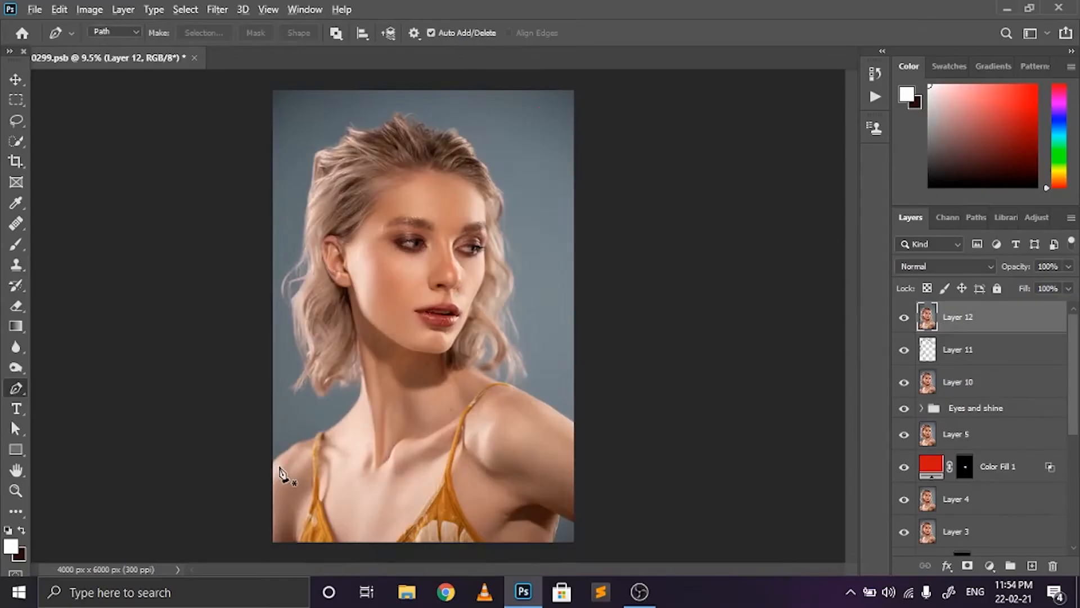
# - Start a Pen tool path at the image's left edge and trace the shoulder outline up over the dress strap
pyautogui.scroll(4, 283, 473)
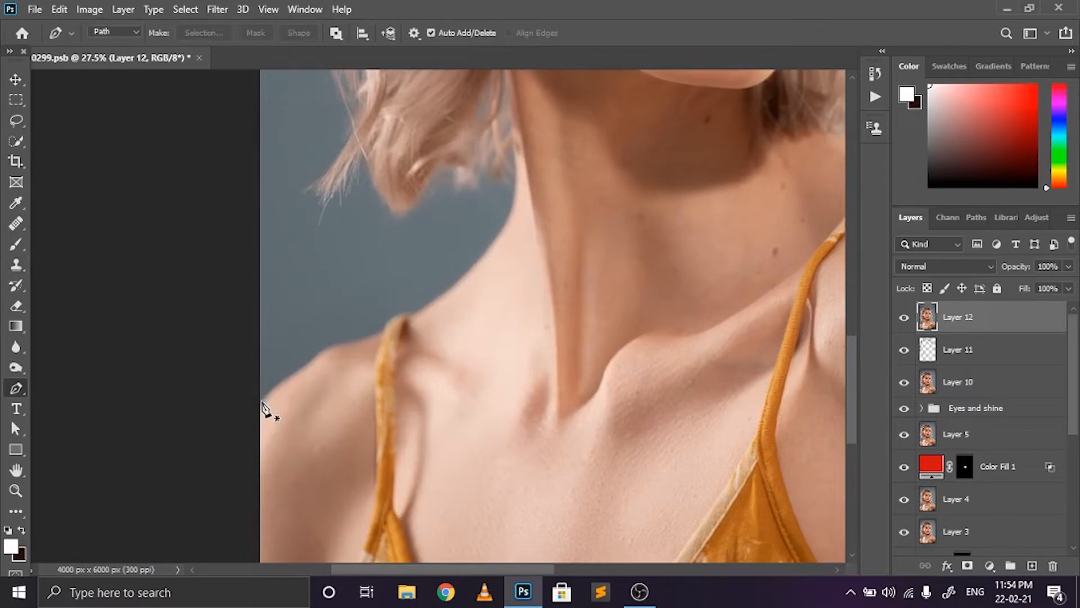
pyautogui.click(263, 401)
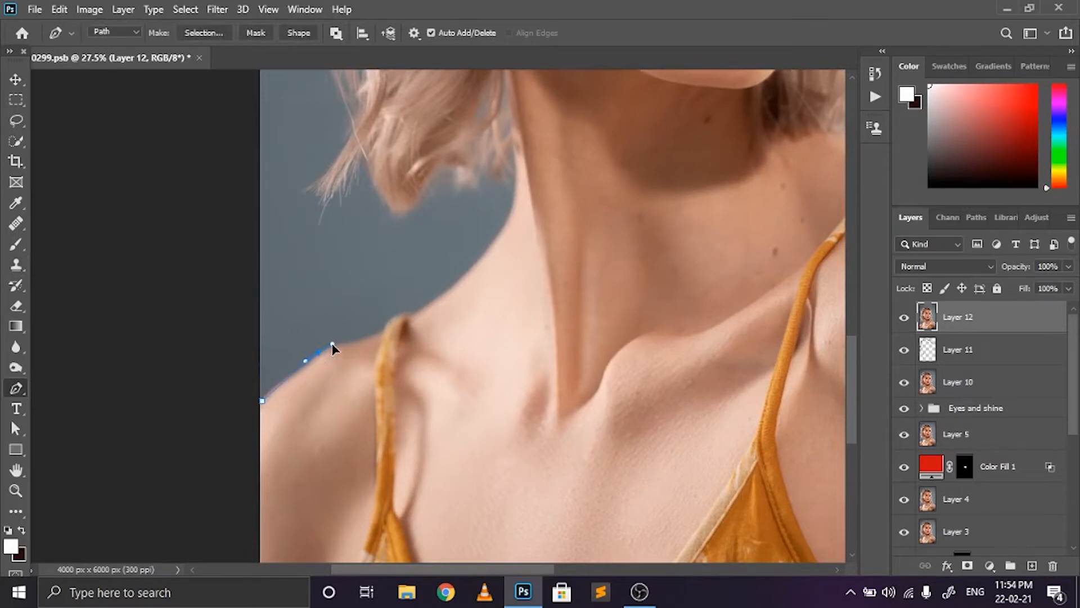
pyautogui.scroll(2, 294, 388)
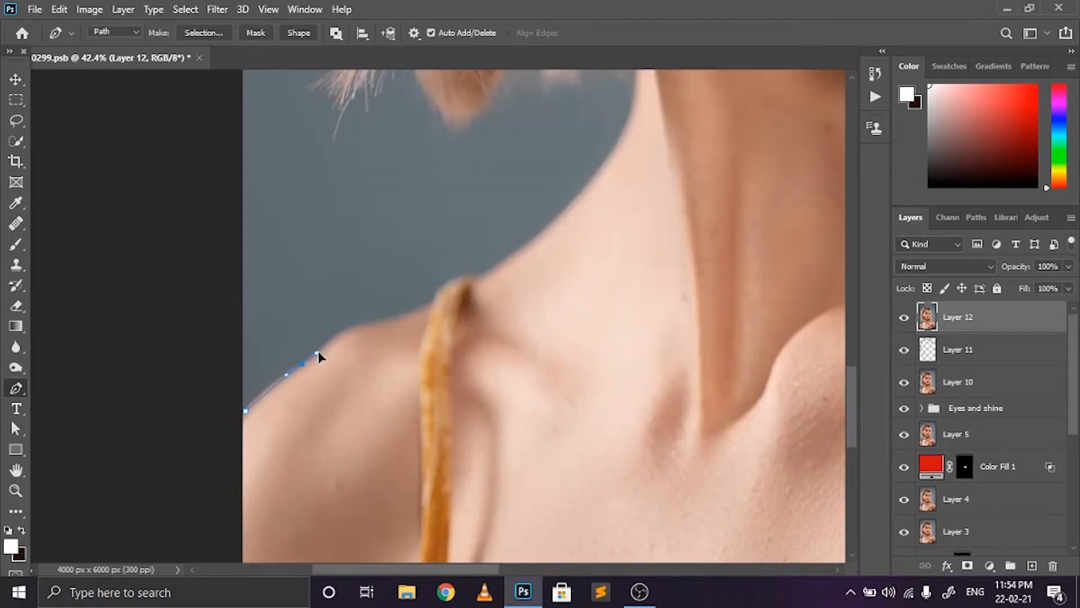
pyautogui.scroll(3, 280, 384)
pyautogui.click(269, 380)
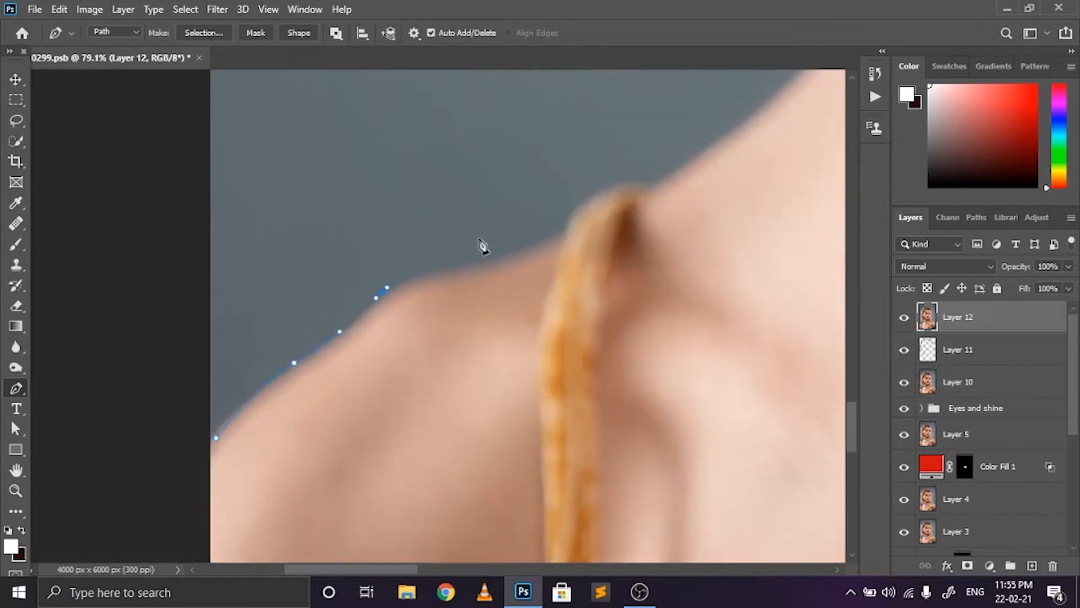
pyautogui.scroll(1, 691, 219)
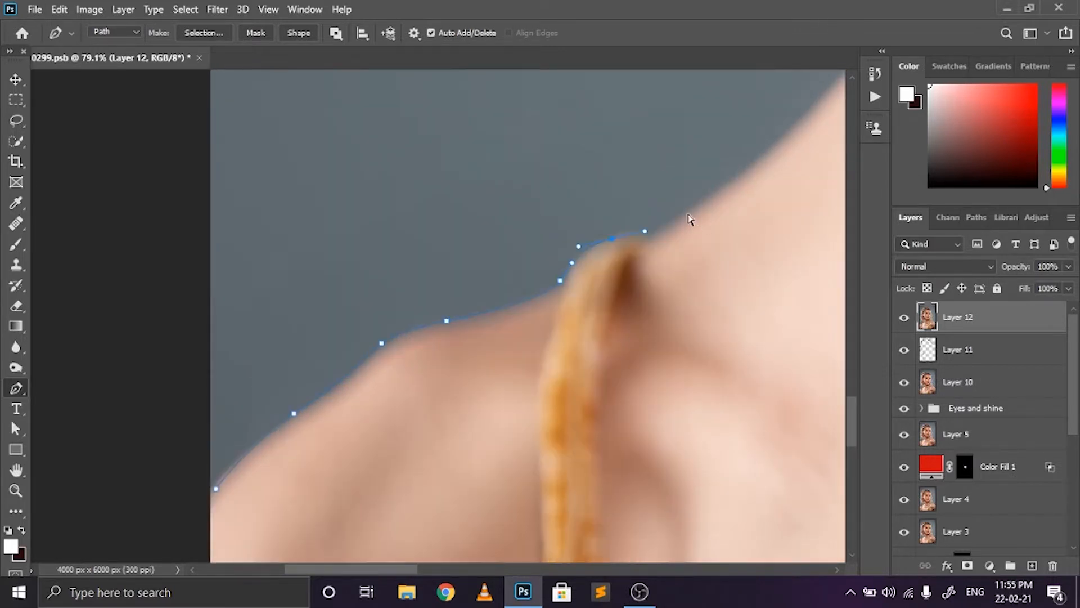
# - Continue the Pen path from the dress strap up along the shoulder slope toward the neck
pyautogui.hotkey('ctrl', 'space')
pyautogui.moveTo(615, 232); pyautogui.dragTo(648, 237)
pyautogui.scroll(1, 653, 190)
pyautogui.moveTo(649, 193); pyautogui.dragTo(731, 99)
pyautogui.scroll(-3, 766, 179)
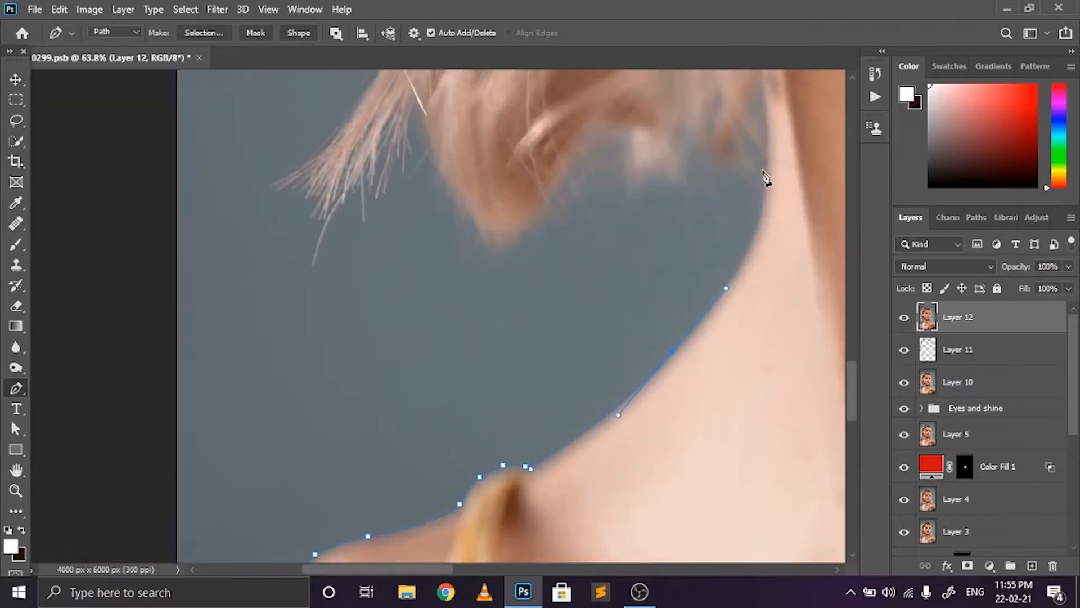
# - Extend the path across the neck and loosely around the whole head of hair, down to the opposite shoulder
pyautogui.scroll(-2, 772, 104)
pyautogui.scroll(-2, 618, 290)
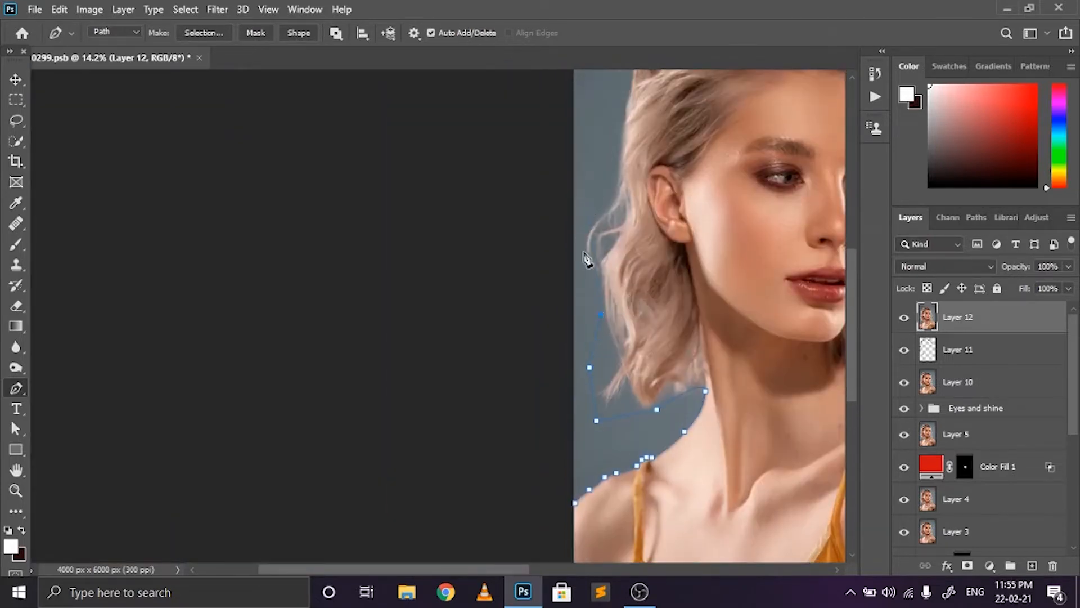
pyautogui.scroll(-2, 586, 258)
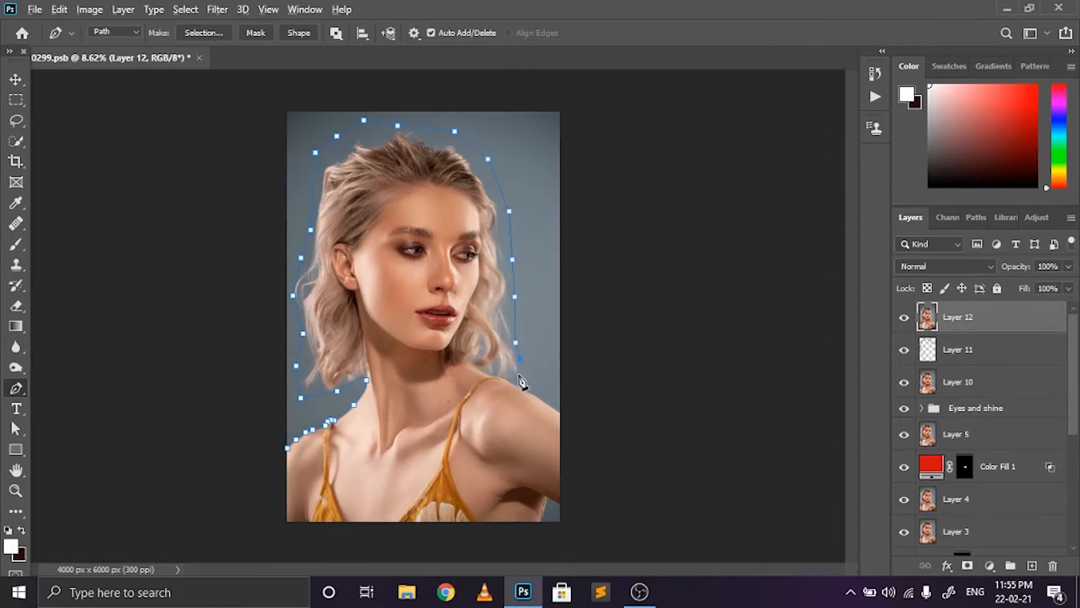
pyautogui.scroll(2, 521, 381)
pyautogui.click(513, 407)
# - Trace the path along the far shoulder to the image's right edge and down to the underside of the arm
pyautogui.scroll(2, 562, 422)
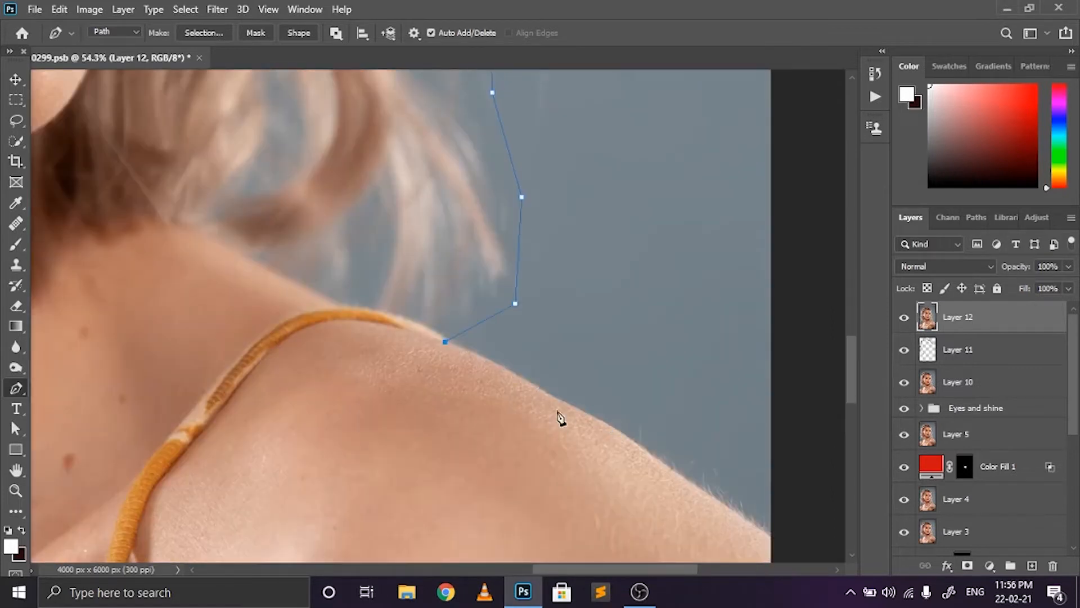
pyautogui.moveTo(487, 358); pyautogui.dragTo(556, 398)
pyautogui.moveTo(570, 407); pyautogui.dragTo(621, 433)
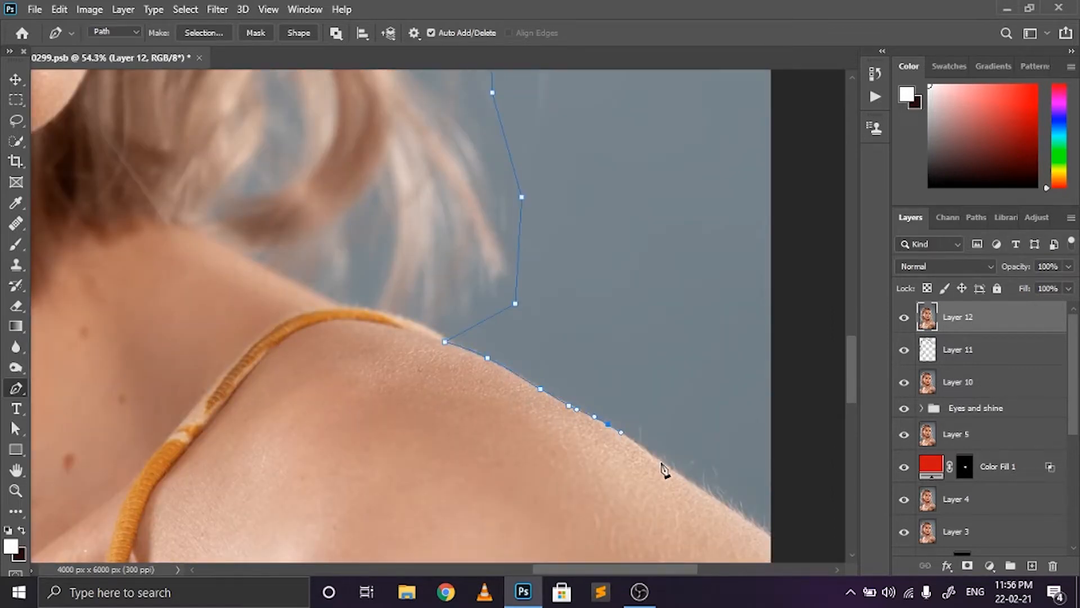
pyautogui.moveTo(671, 470); pyautogui.dragTo(682, 479)
pyautogui.scroll(-4, 648, 423)
pyautogui.click(771, 434)
pyautogui.scroll(-2, 742, 376)
pyautogui.scroll(-3, 745, 382)
pyautogui.scroll(4, 754, 518)
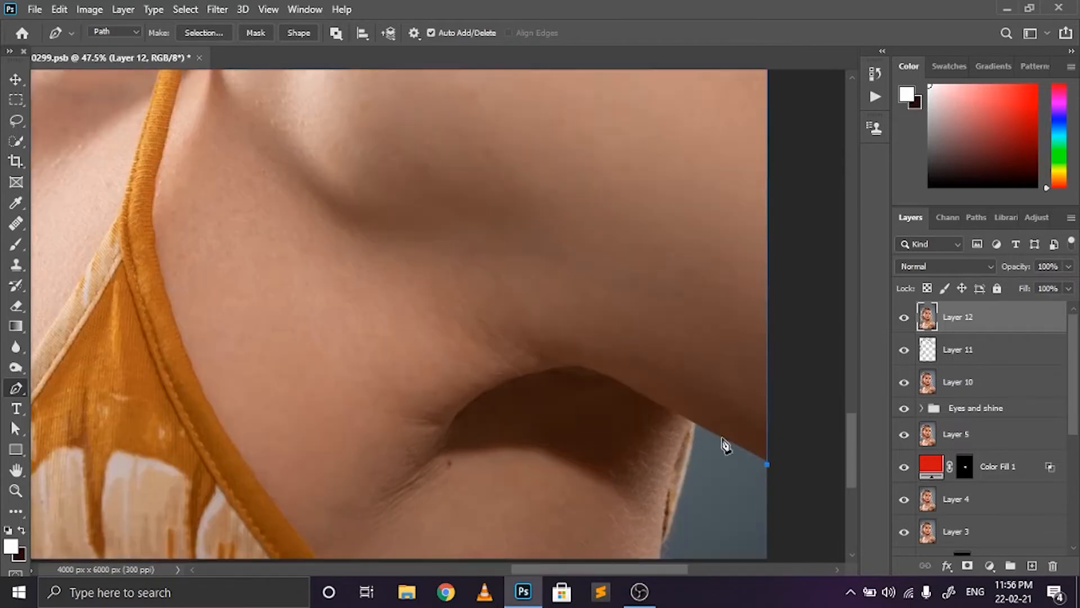
# - Trace the path from the arm's underside along the torso edge to the bottom of the image, redoing the misplaced curve
pyautogui.click(694, 423)
pyautogui.moveTo(665, 537); pyautogui.dragTo(653, 562)
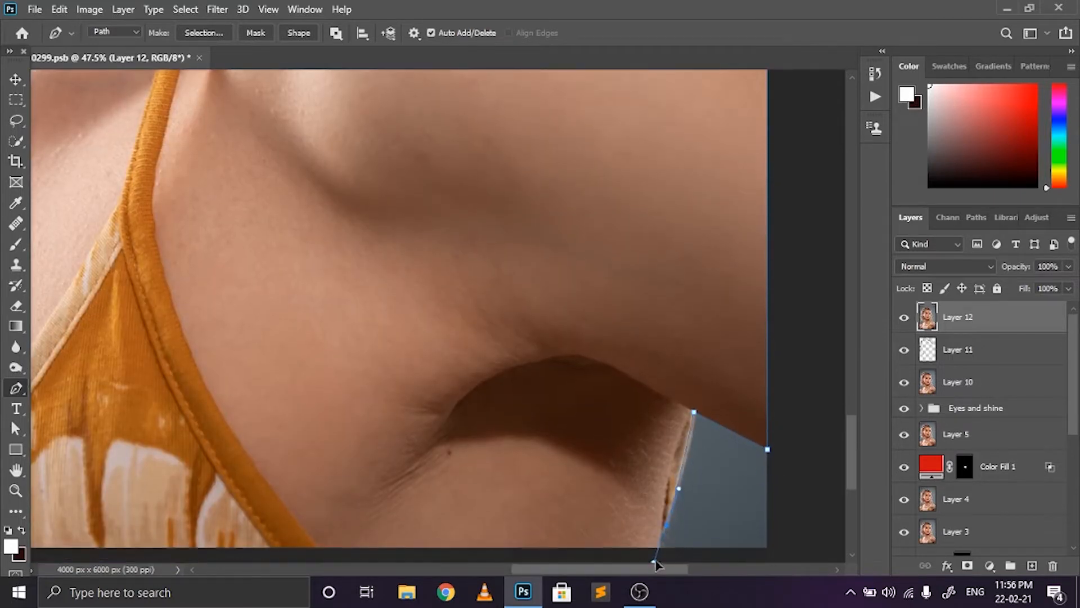
pyautogui.hotkey('ctrl', 'z')
pyautogui.moveTo(684, 462); pyautogui.dragTo(679, 482)
pyautogui.click(663, 544)
# - Convert the subject path into a selection and open it in Select and Mask
pyautogui.scroll(-4, 542, 516)
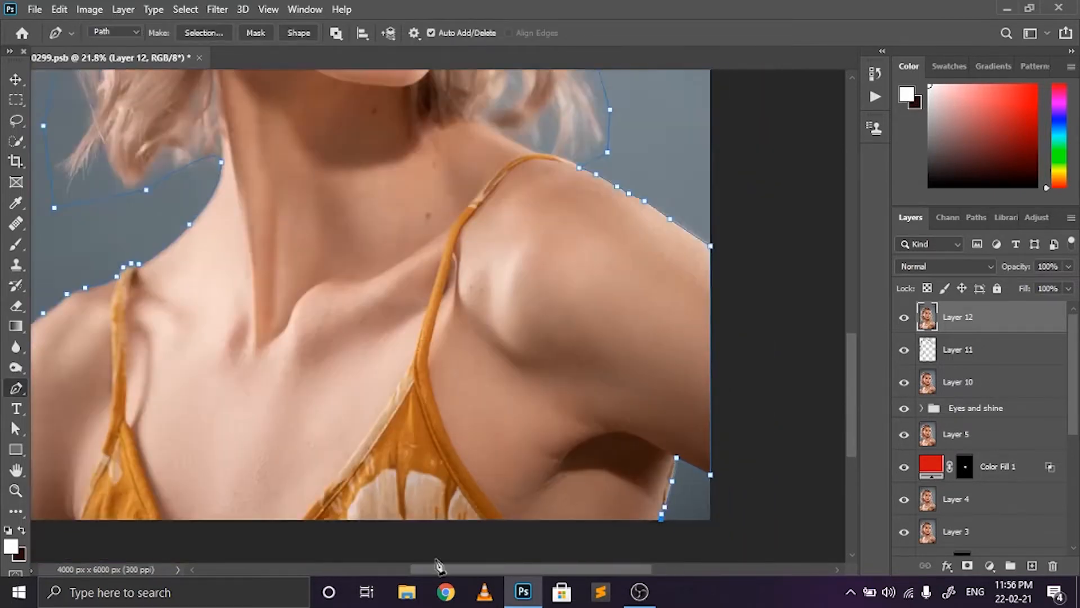
pyautogui.rightClick(331, 225)
pyautogui.click(410, 290)
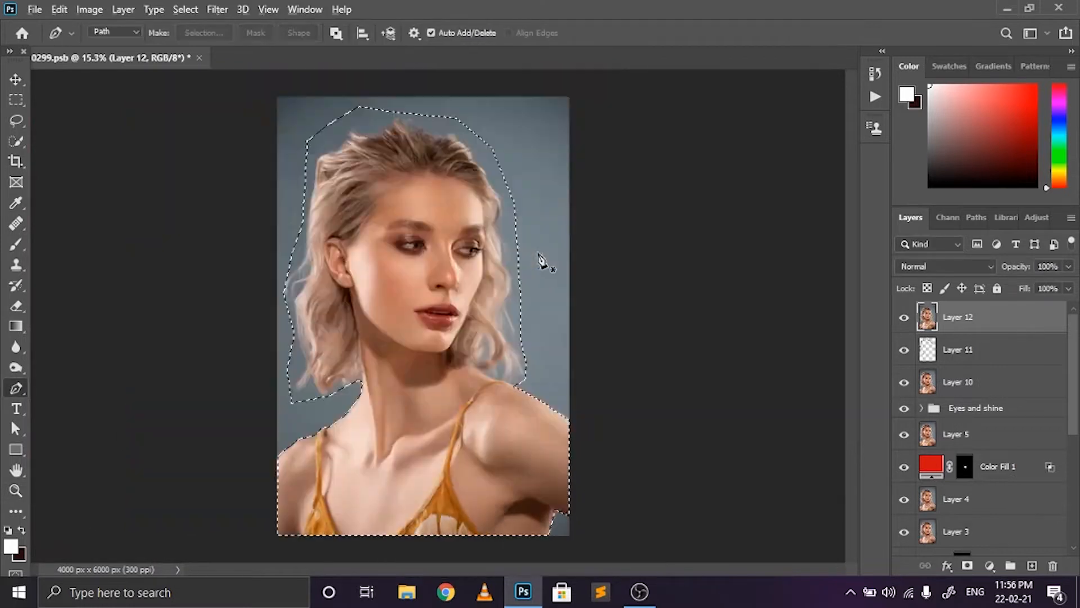
pyautogui.press('w')
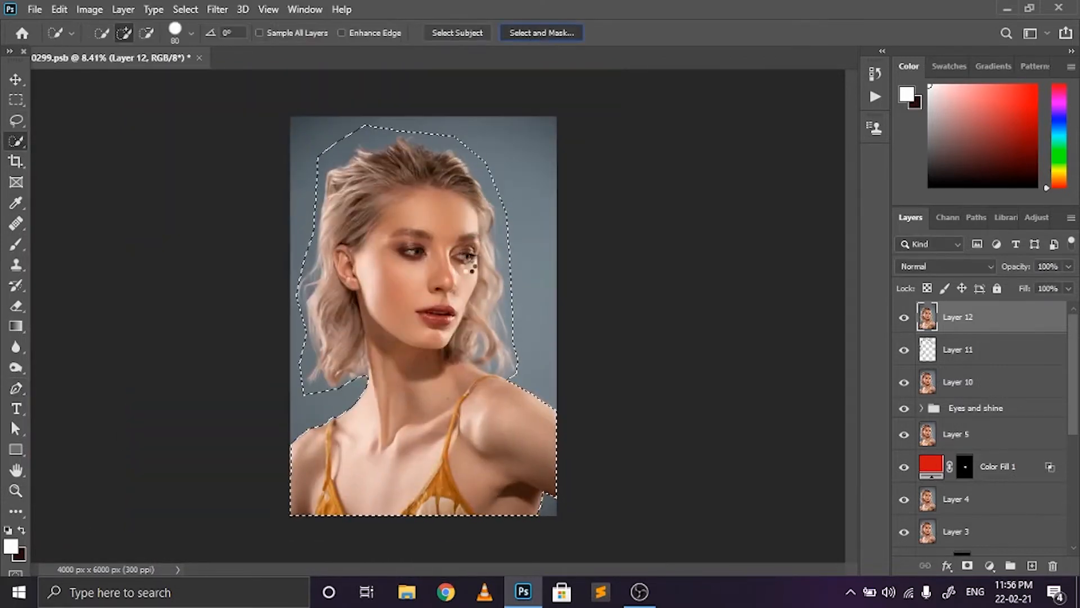
pyautogui.click(542, 33)
# - Brush around the left, top and right hair outline with the 300 px Refine Edge Brush to remove the surrounding background
pyautogui.moveTo(298, 377)
pyautogui.mouseDown()
pyautogui.moveTo(228, 304)
pyautogui.moveTo(239, 244)
pyautogui.mouseUp()
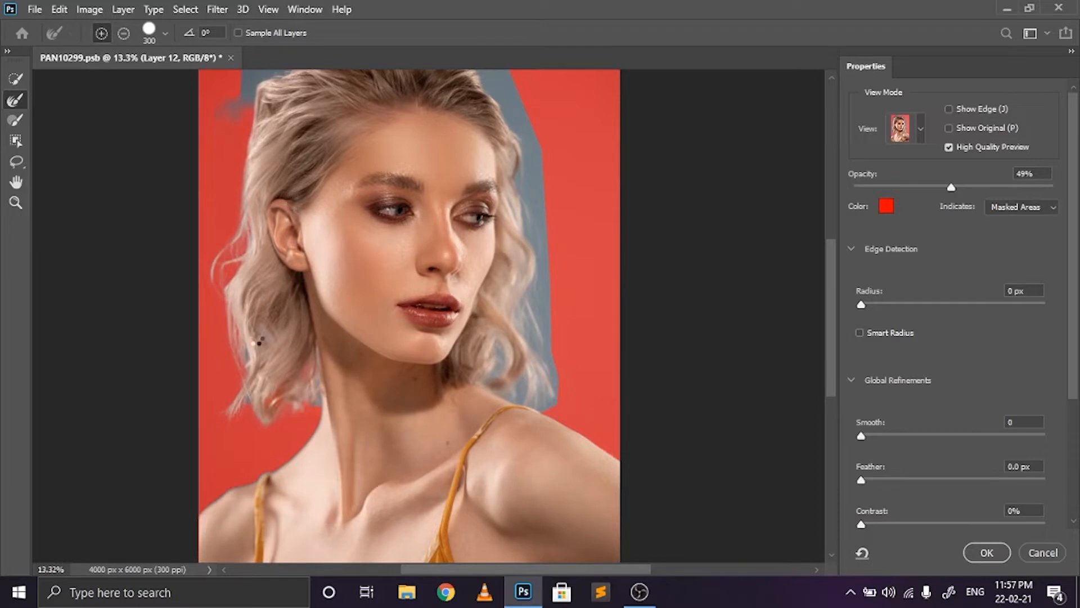
pyautogui.scroll(3, 364, 171)
pyautogui.moveTo(404, 163)
pyautogui.mouseDown()
pyautogui.moveTo(487, 210)
pyautogui.moveTo(555, 432)
pyautogui.mouseUp()
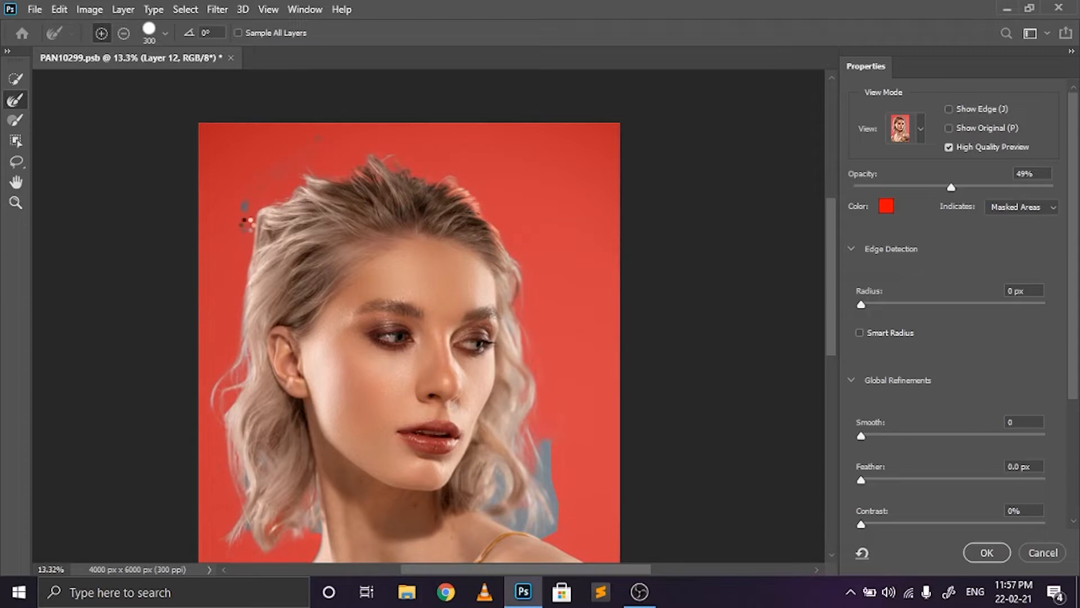
# - Remove the leftover background patches beside the top of the hair using the Brush in subtract mode
pyautogui.click(15, 120)
pyautogui.moveTo(227, 195)
pyautogui.mouseDown()
pyautogui.moveTo(335, 130)
pyautogui.moveTo(329, 157)
pyautogui.mouseUp()
pyautogui.hotkey('ctrl', 'z')
pyautogui.click(124, 33)
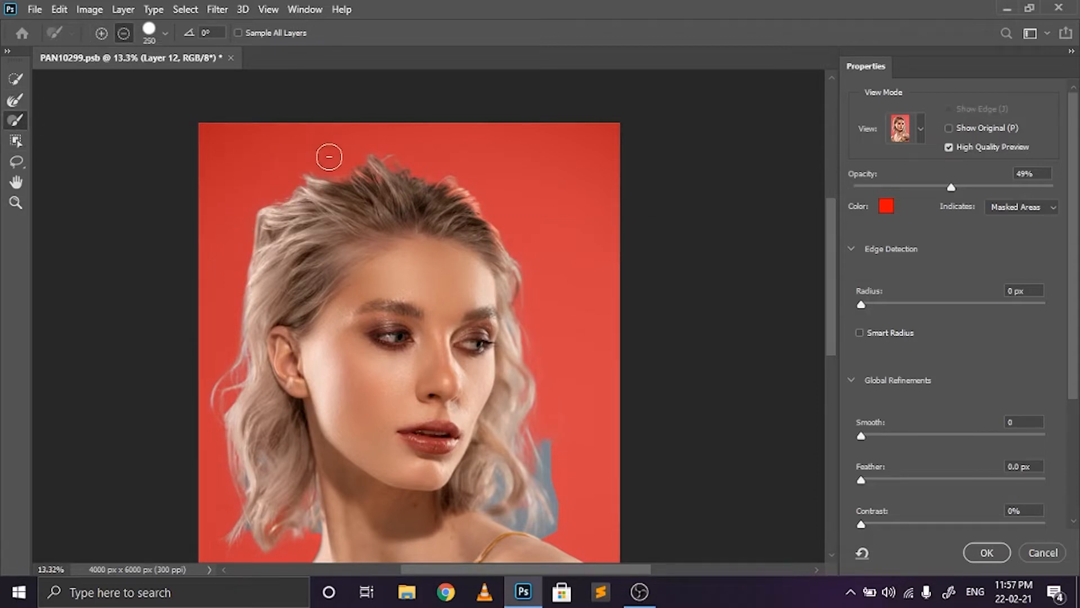
# - Refine the edges of the lower hair strands above the shoulders with the 300 px Refine Edge Brush
pyautogui.scroll(-3, 550, 224)
pyautogui.press('r')
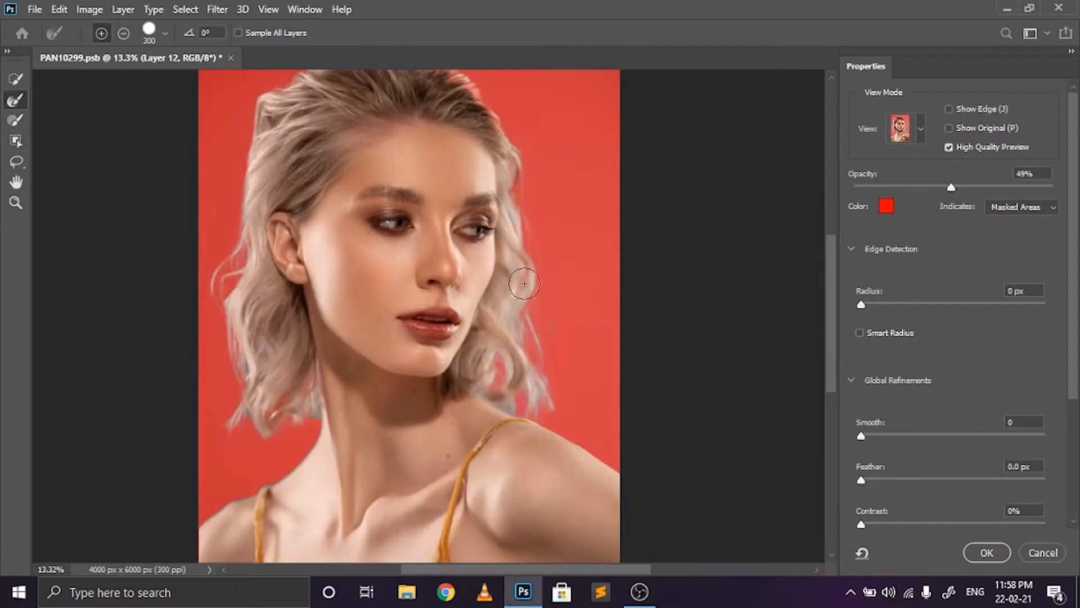
pyautogui.moveTo(524, 283); pyautogui.dragTo(554, 313)
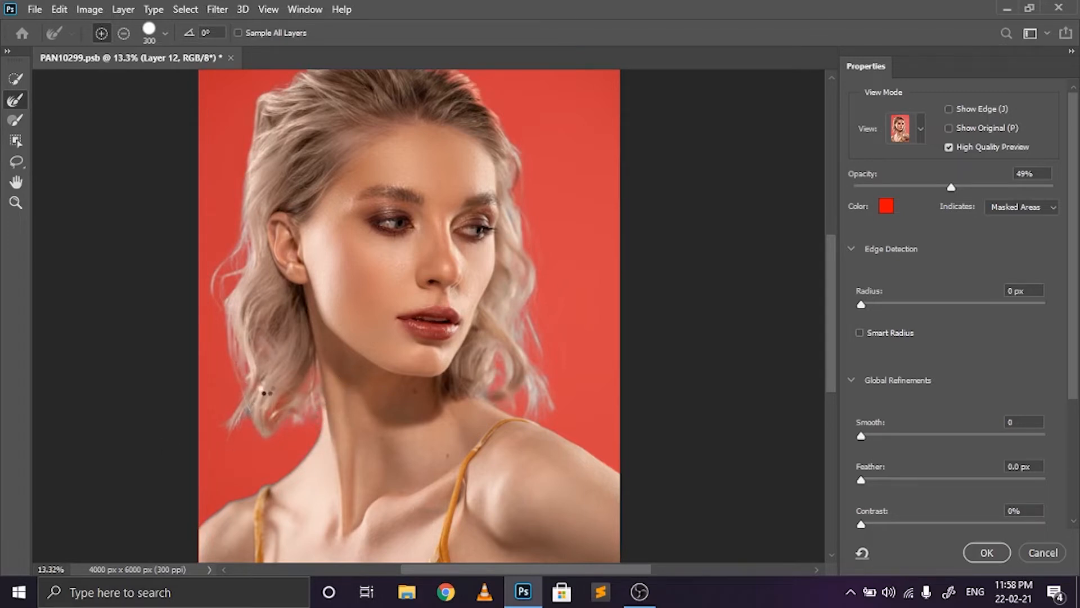
# - Touch up the selection along the hair with a smaller Brush and apply the Select and Mask refinement
pyautogui.moveTo(830, 308); pyautogui.dragTo(830, 238)
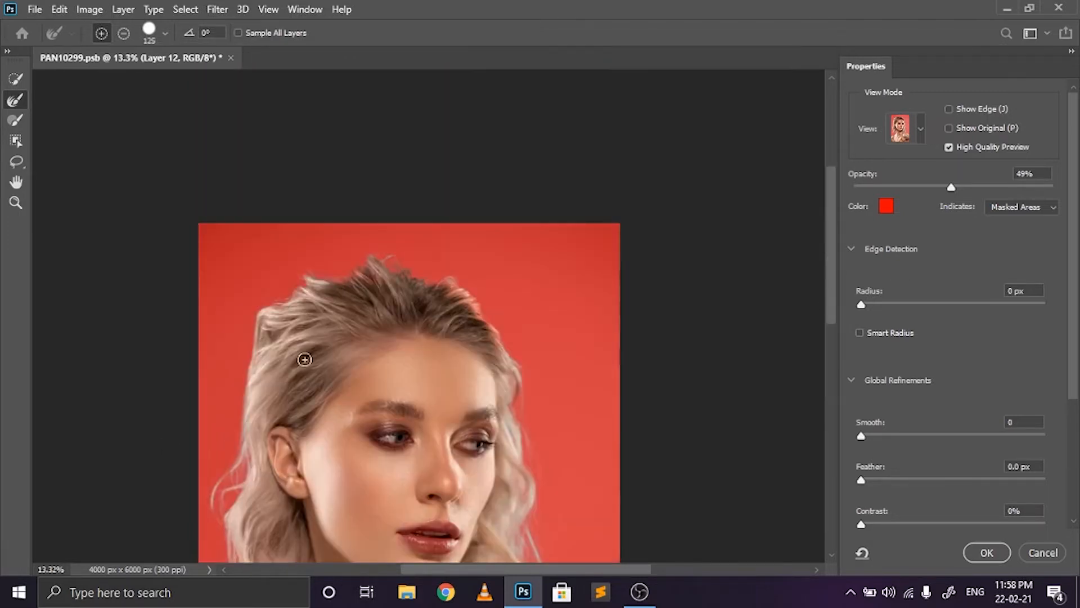
pyautogui.click(16, 119)
pyautogui.scroll(6, 506, 346)
pyautogui.press('[')
pyautogui.press('[')
pyautogui.press('[')
pyautogui.press('[')
pyautogui.press('[')
pyautogui.press('[')
pyautogui.moveTo(392, 289)
pyautogui.mouseDown()
pyautogui.moveTo(442, 294)
pyautogui.moveTo(460, 351)
pyautogui.moveTo(475, 359)
pyautogui.moveTo(458, 308)
pyautogui.moveTo(562, 489)
pyautogui.moveTo(566, 441)
pyautogui.mouseUp()
pyautogui.scroll(-4, 566, 428)
pyautogui.scroll(-8, 538, 375)
pyautogui.press('Return')
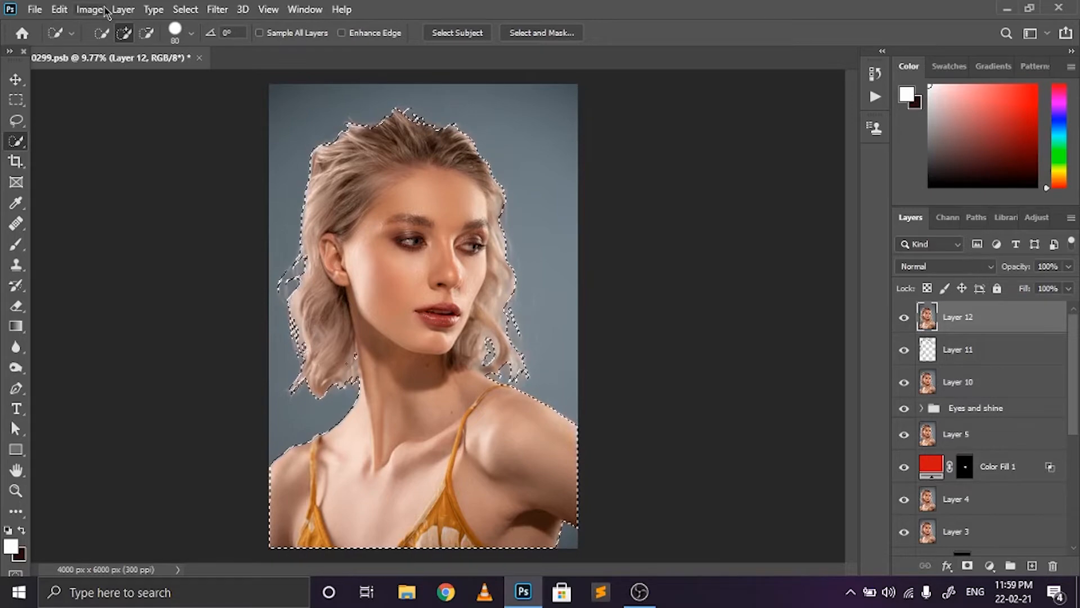
# - Invert the selection to cover the background and add a Gradient fill layer from it
pyautogui.click(188, 10)
pyautogui.click(203, 71)
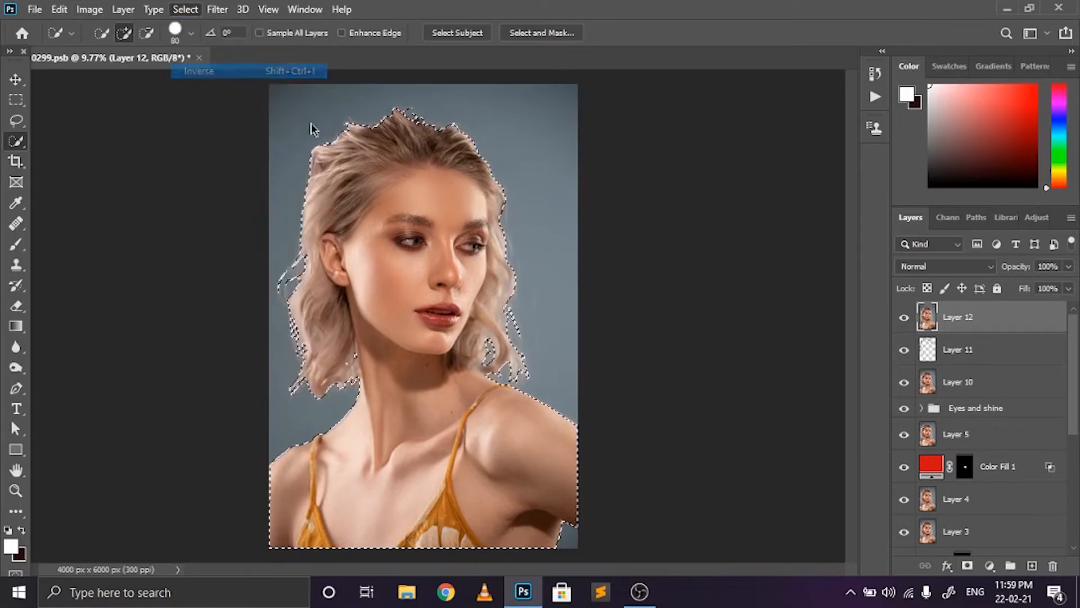
pyautogui.press('b')
pyautogui.click(989, 565)
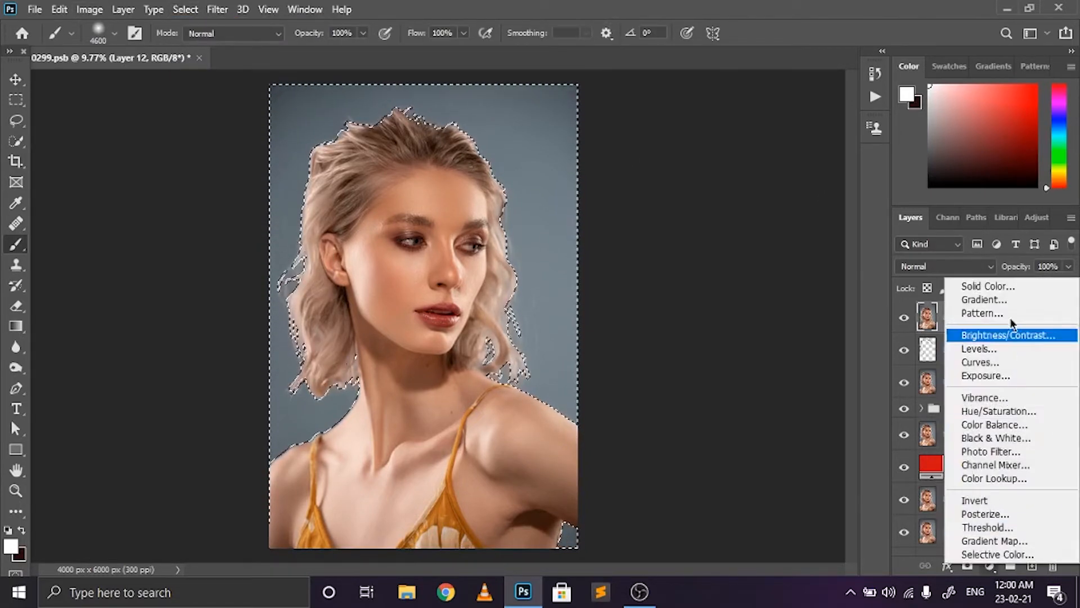
pyautogui.click(983, 299)
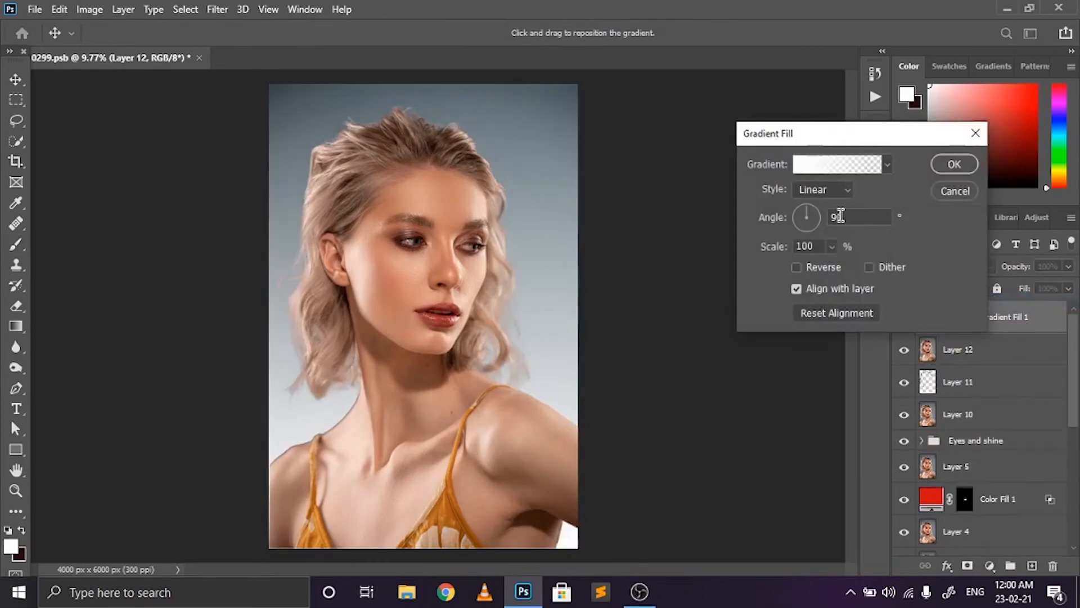
# - Set the gradient fill to Radial style at 100% scale and apply it
pyautogui.click(837, 189)
pyautogui.click(823, 214)
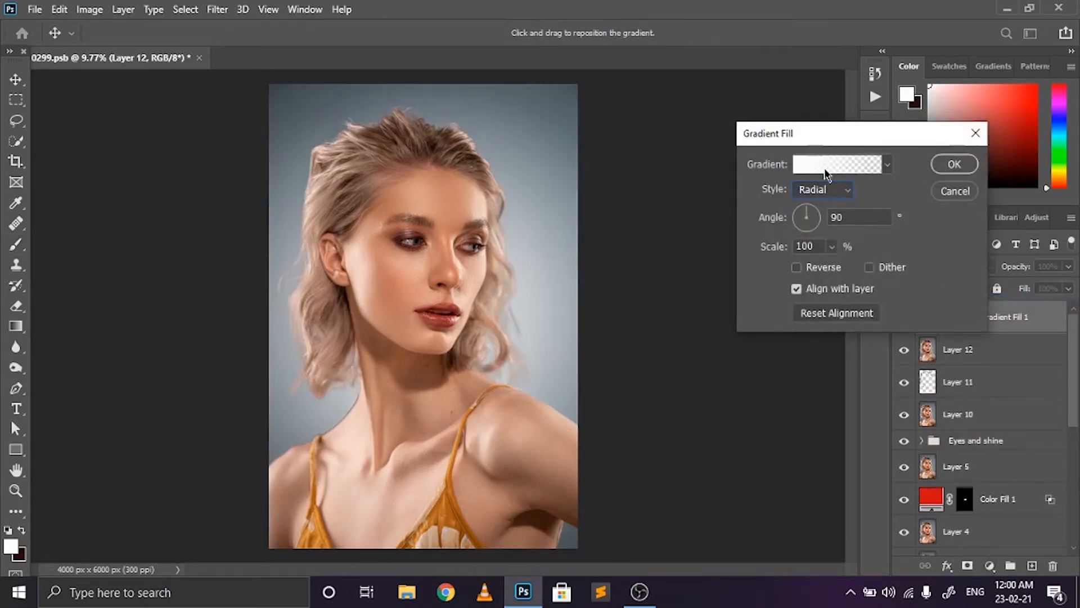
pyautogui.click(833, 247)
pyautogui.moveTo(839, 270); pyautogui.dragTo(832, 268)
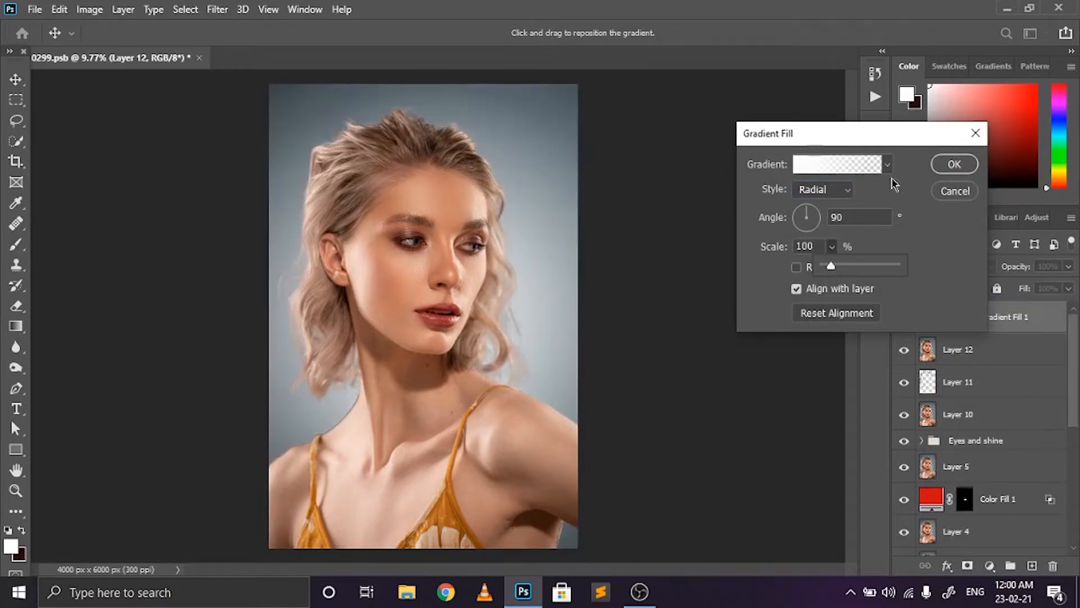
pyautogui.click(957, 164)
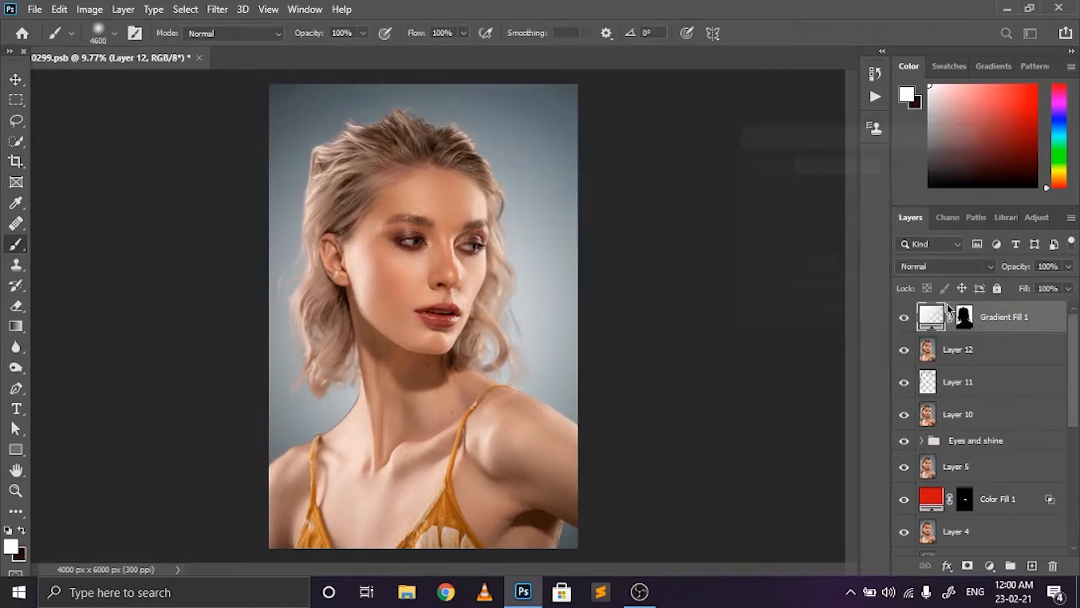
# - Set the gradient fill layer's blend mode to Screen and its opacity to 80%
pyautogui.click(930, 270)
pyautogui.click(929, 315)
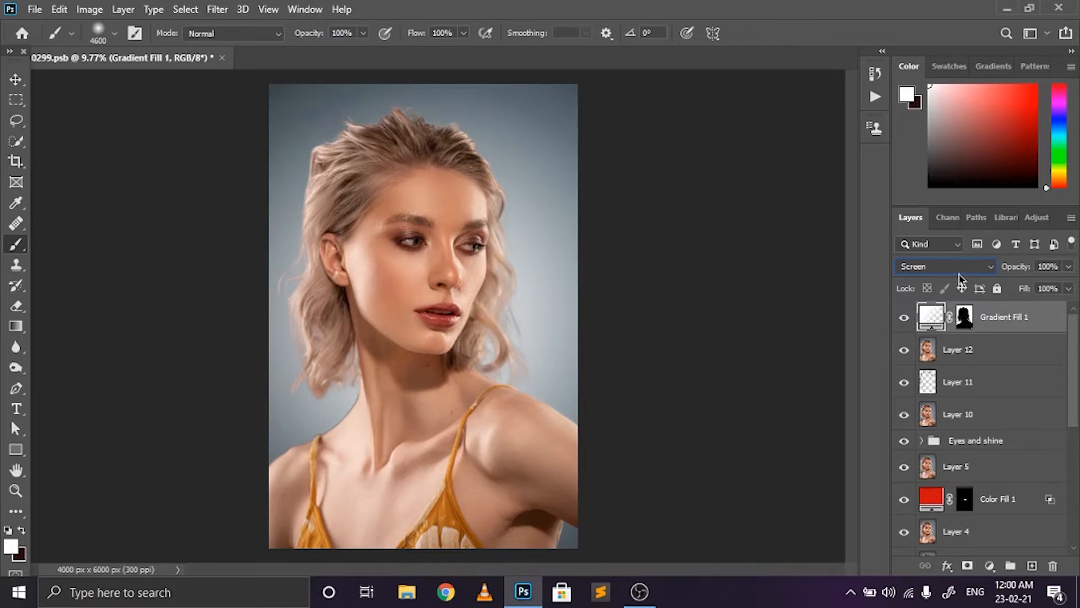
pyautogui.click(1068, 266)
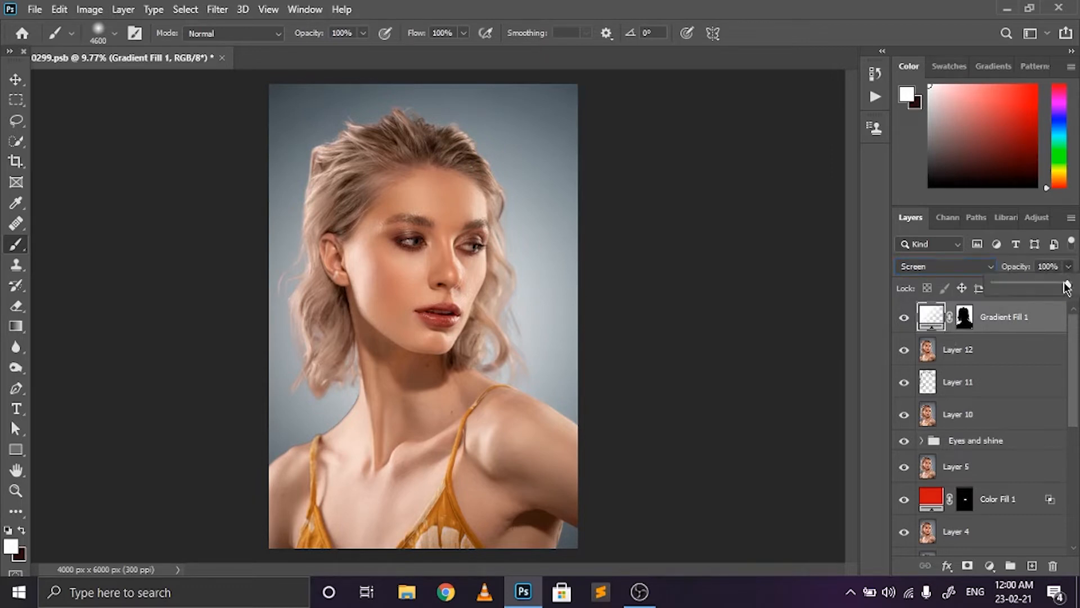
pyautogui.moveTo(1068, 284)
pyautogui.mouseDown()
pyautogui.moveTo(1013, 286)
pyautogui.moveTo(1055, 287)
pyautogui.mouseUp()
# - Compare the original and retouched image by toggling all other layers, and inspect the face and hair up close
pyautogui.click(1017, 421)
pyautogui.scroll(-15, 1018, 422)
pyautogui.keyDown('alt'); pyautogui.click(904, 540); pyautogui.keyUp('alt')
pyautogui.keyDown('alt'); pyautogui.click(904, 540); pyautogui.keyUp('alt')
pyautogui.scroll(15, 973, 450)
pyautogui.scroll(8, 432, 345)
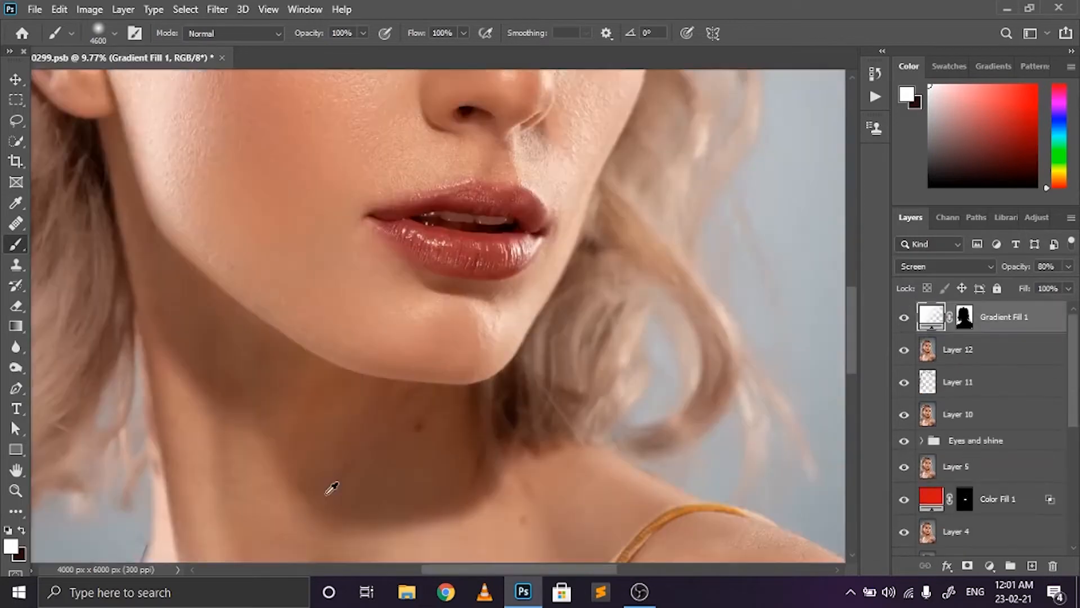
pyautogui.scroll(-8, 332, 488)
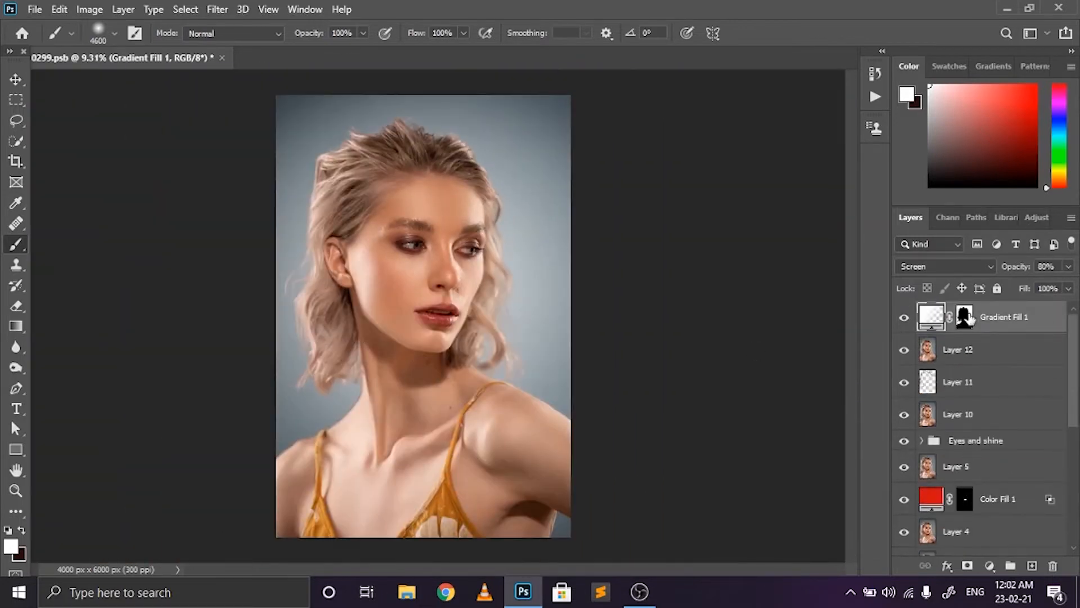
# - Adjust the feather of the gradient fill's layer mask and check the edges up close
pyautogui.doubleClick(966, 319)
pyautogui.moveTo(687, 242); pyautogui.dragTo(766, 244)
pyautogui.scroll(8, 356, 405)
pyautogui.scroll(-8, 695, 270)
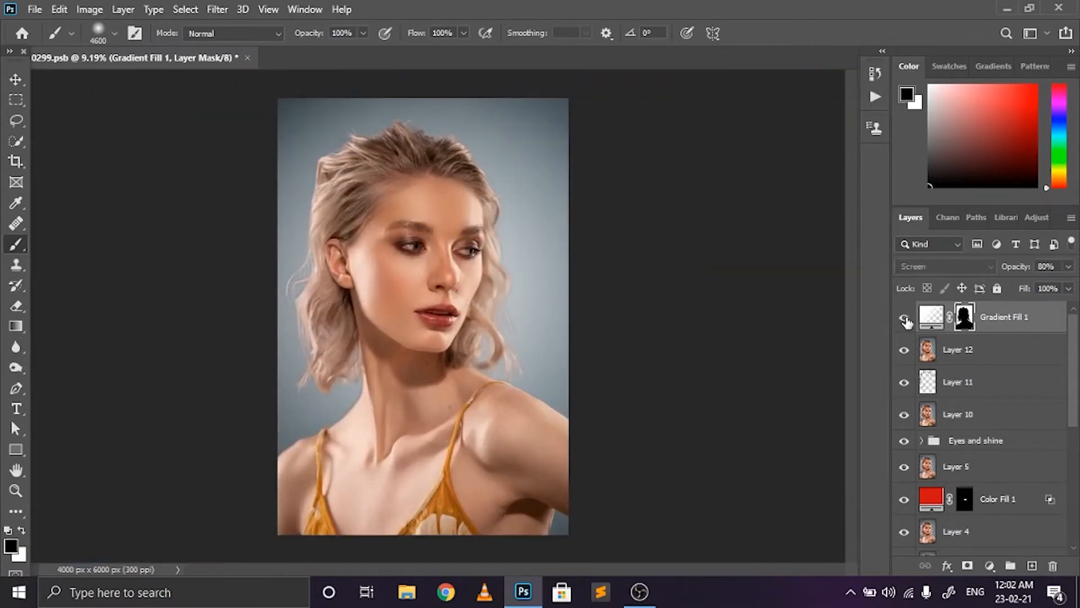
# - Try to convert the gradient fill layer to a smart object
pyautogui.rightClick(1049, 320)
pyautogui.click(894, 217)
pyautogui.scroll(-5, 923, 474)
pyautogui.scroll(5, 967, 421)
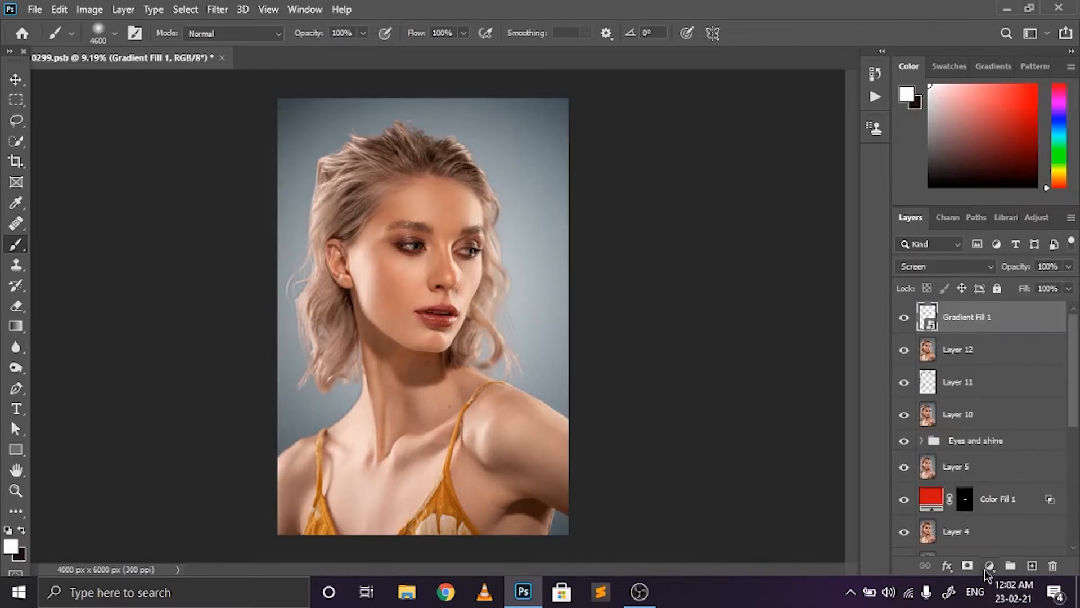
# - Load the gradient fill's mask as a selection and add a Hue/Saturation adjustment with Hue -5 and Saturation +50
pyautogui.keyDown('ctrl'); pyautogui.click(968, 319); pyautogui.keyUp('ctrl')
pyautogui.click(990, 566)
pyautogui.click(990, 417)
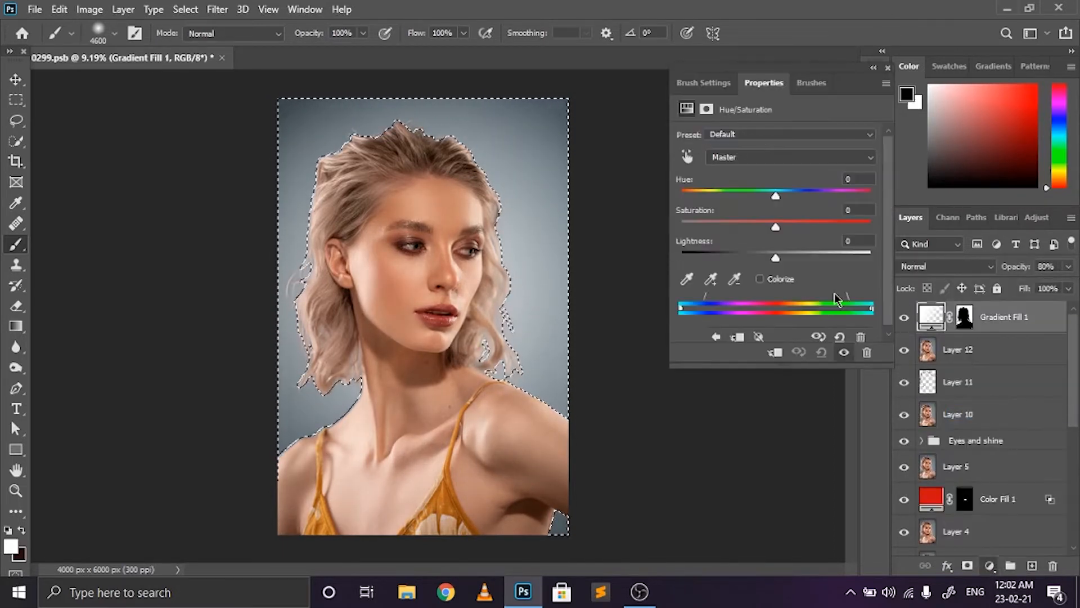
pyautogui.moveTo(777, 197)
pyautogui.mouseDown()
pyautogui.moveTo(743, 204)
pyautogui.moveTo(781, 209)
pyautogui.mouseUp()
pyautogui.moveTo(776, 227); pyautogui.dragTo(788, 260)
pyautogui.moveTo(781, 196); pyautogui.dragTo(823, 242)
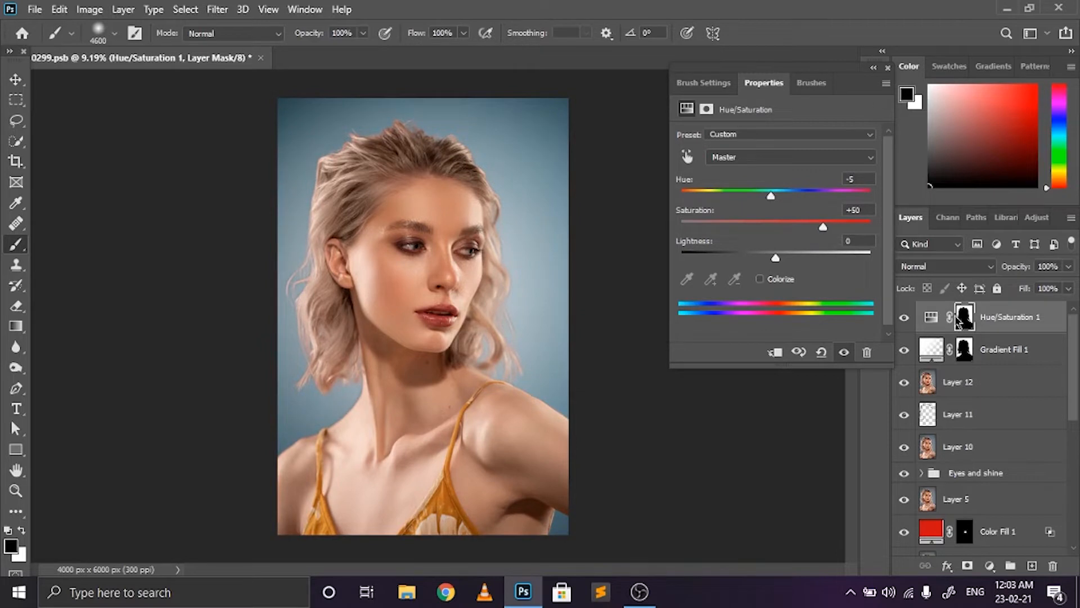
# - Lower the Hue/Saturation layer's opacity to 65% and compare the background with and without it
pyautogui.click(904, 319)
pyautogui.click(904, 319)
pyautogui.click(1068, 267)
pyautogui.moveTo(1069, 286); pyautogui.dragTo(1043, 286)
pyautogui.click(906, 320)
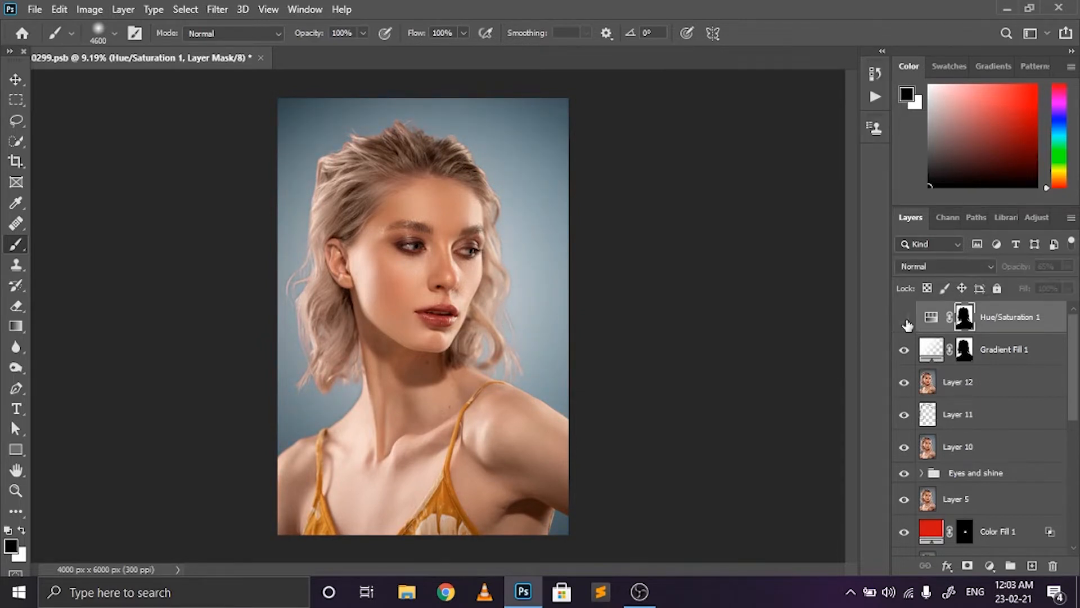
pyautogui.click(904, 319)
# - Stamp all visible layers into a new layer at the top of the stack
pyautogui.hotkey('ctrl', 'shift', 'alt', 'e')
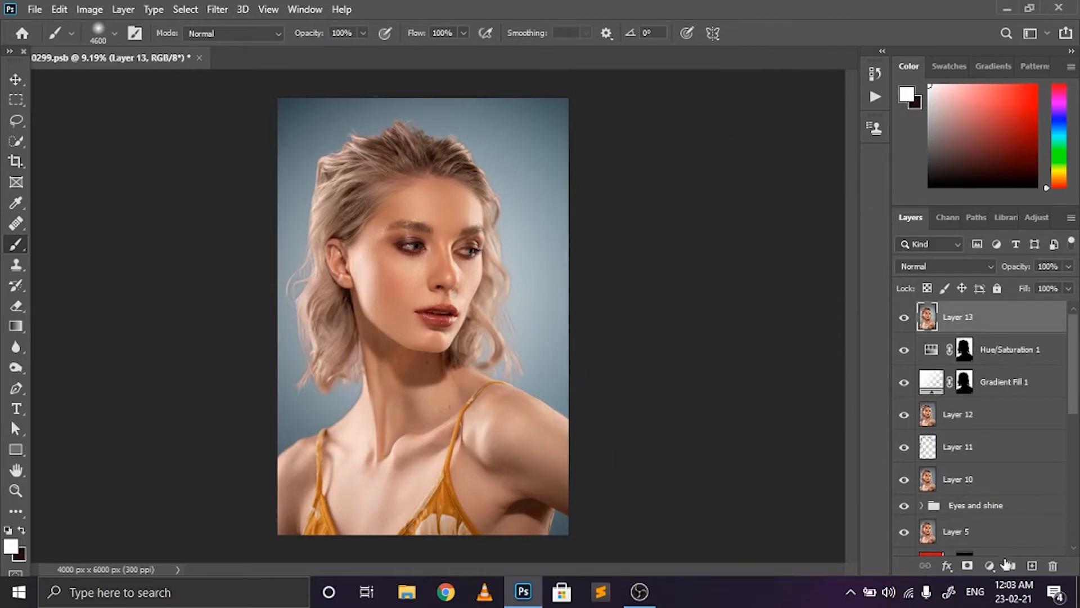
pyautogui.click(989, 566)
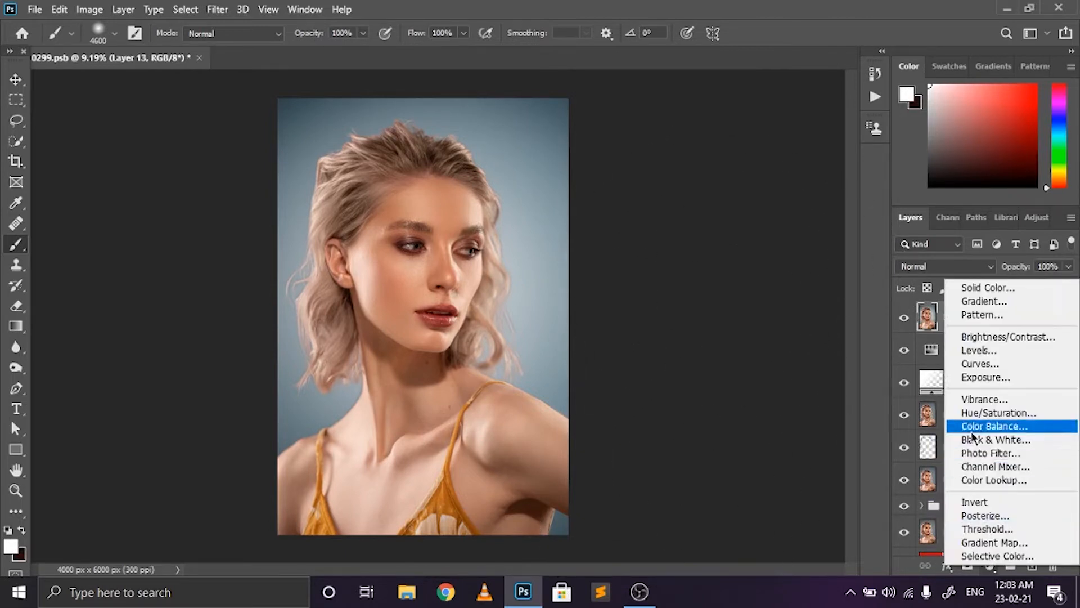
pyautogui.click(810, 2)
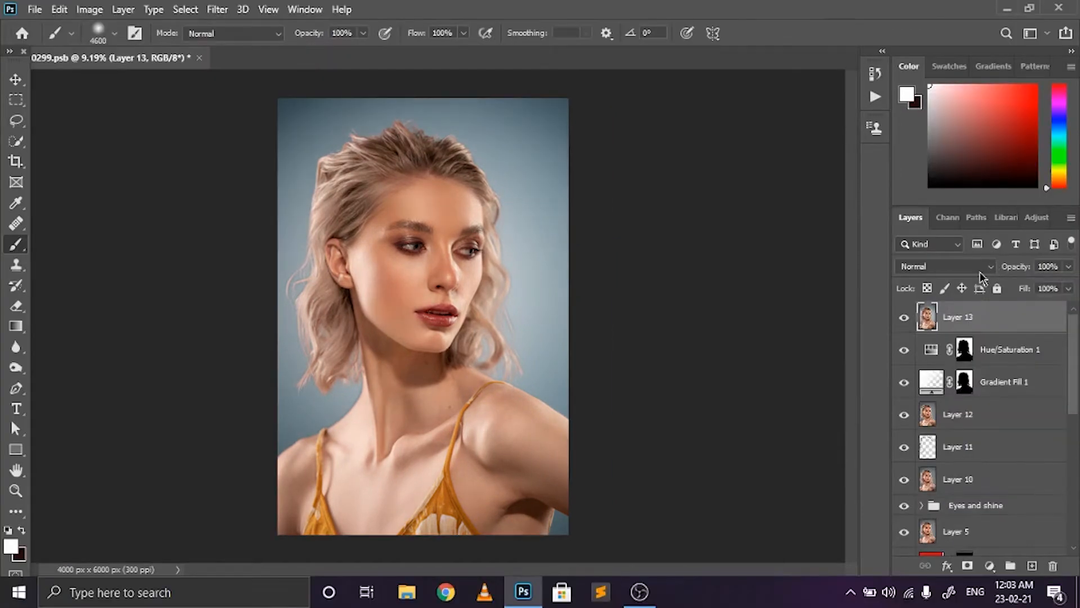
# - Set the stamped layer's blend mode to Color Dodge and move the underlying layer's dark Blend If slider to 72
pyautogui.click(982, 269)
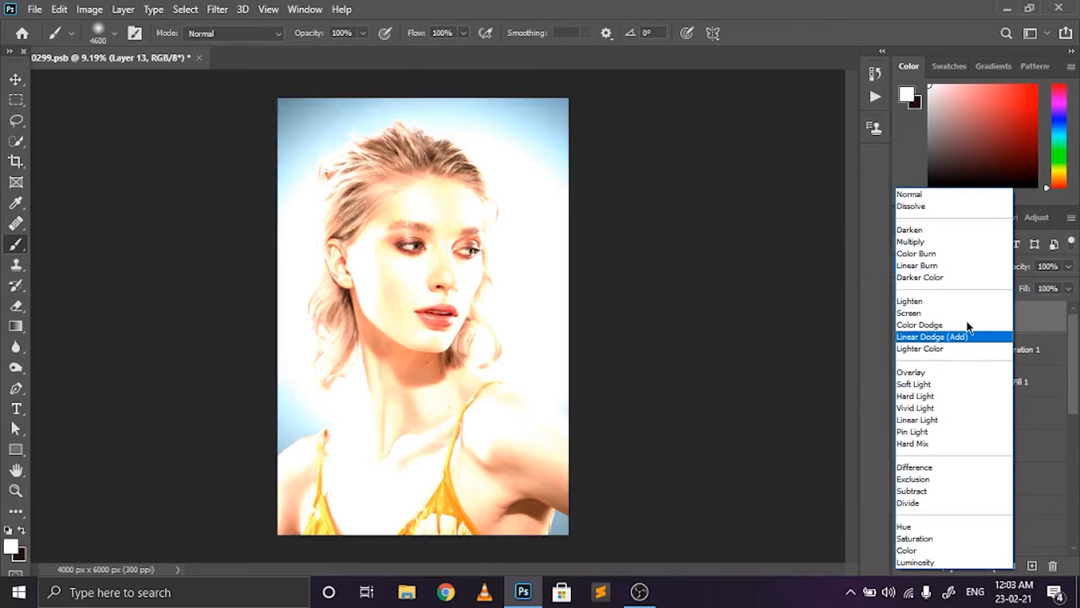
pyautogui.click(967, 326)
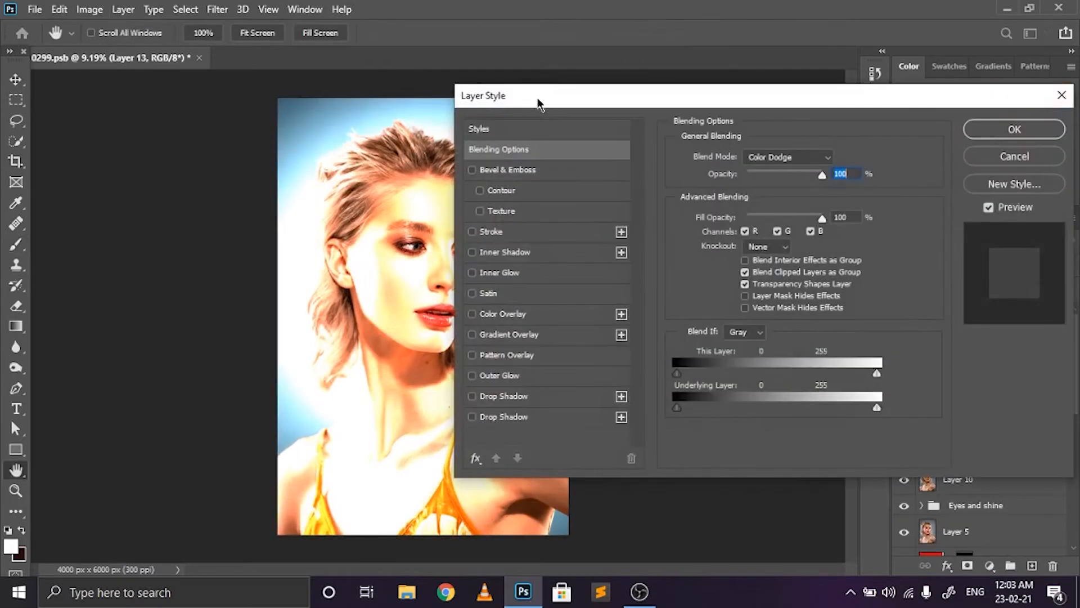
pyautogui.moveTo(537, 101); pyautogui.dragTo(680, 96)
pyautogui.moveTo(817, 405); pyautogui.dragTo(876, 409)
pyautogui.press('alt')
pyautogui.moveTo(765, 99); pyautogui.dragTo(557, 132)
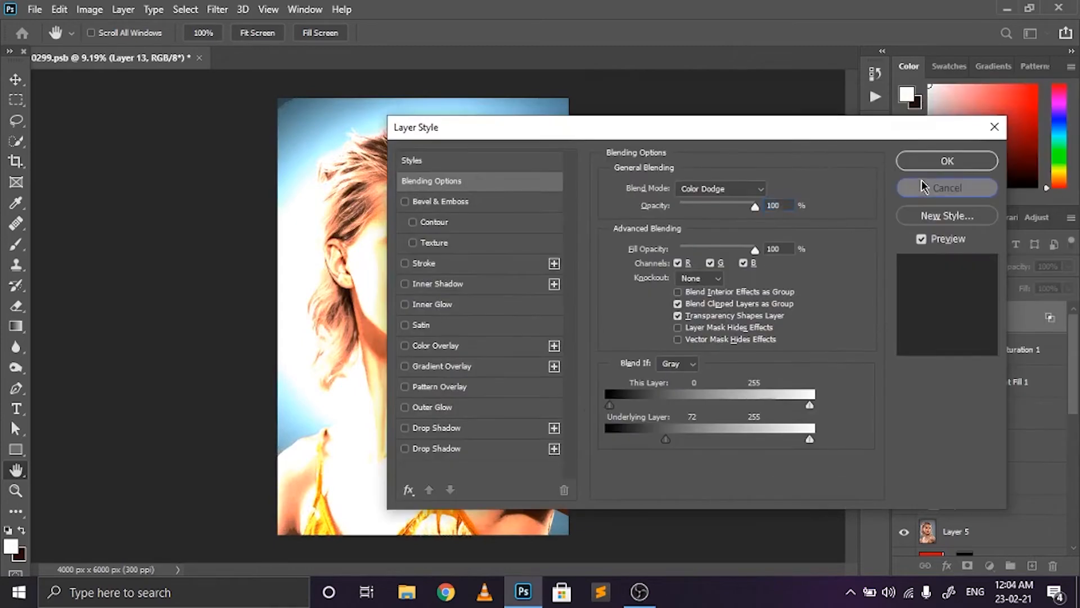
pyautogui.click(945, 162)
# - Add a black mask to the Color Dodge layer and set up a white brush with 15% opacity
pyautogui.keyDown('alt'); pyautogui.click(967, 565); pyautogui.keyUp('alt')
pyautogui.press('x')
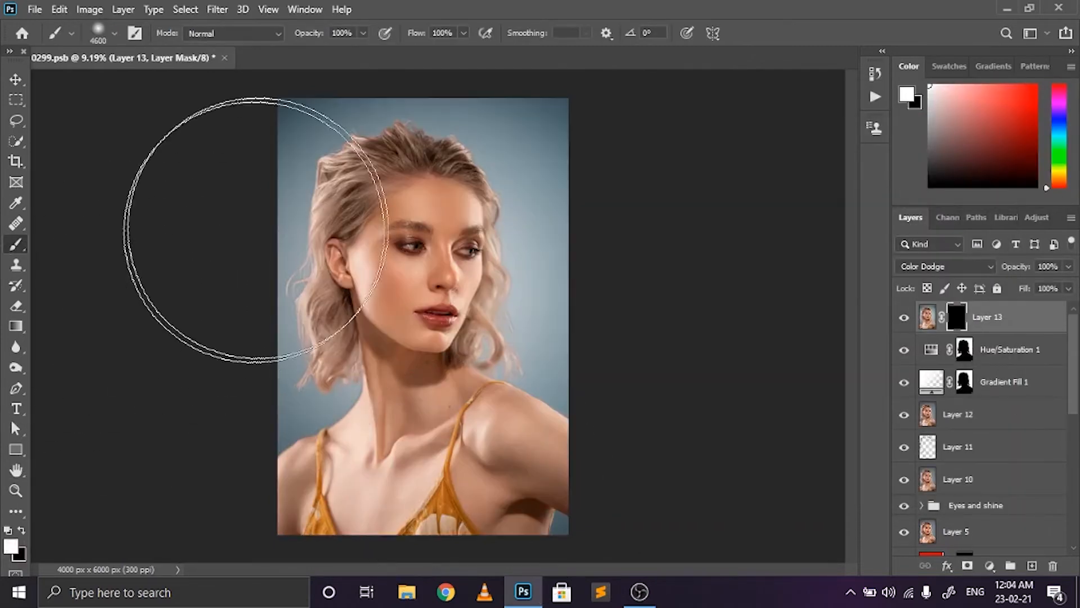
pyautogui.scroll(6, 300, 175)
pyautogui.scroll(1, 360, 215)
pyautogui.press('[')
pyautogui.press('[')
pyautogui.press('[')
pyautogui.press('[')
pyautogui.press('[')
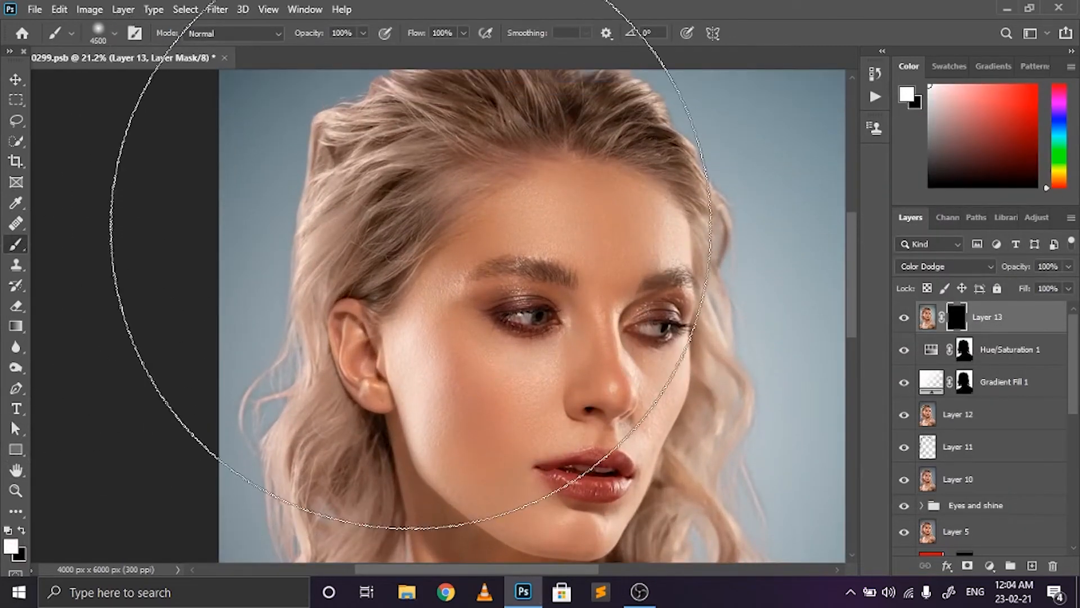
pyautogui.click(363, 32)
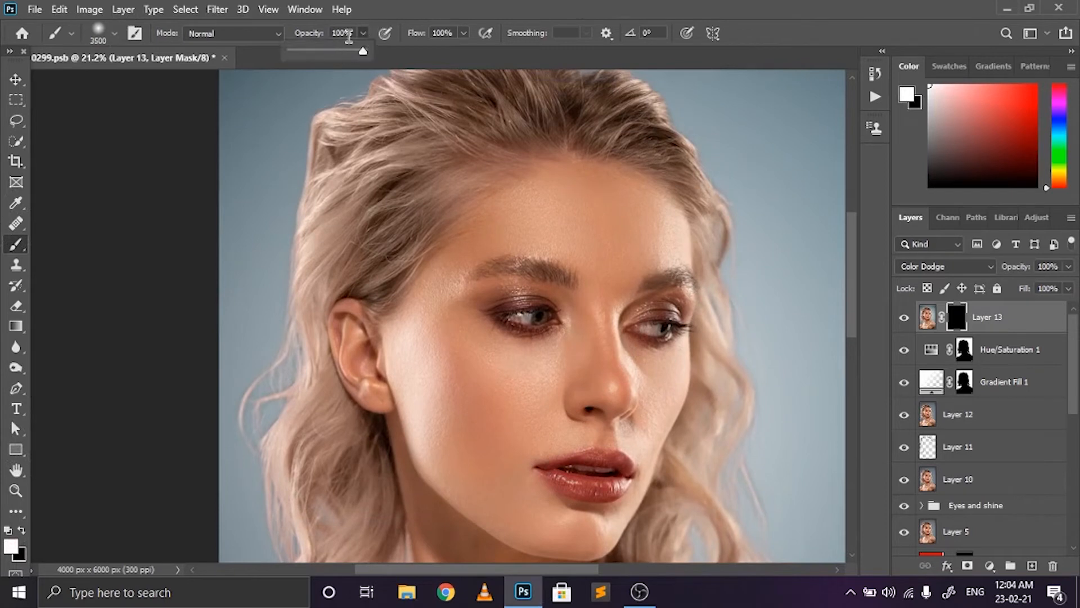
pyautogui.click(338, 34)
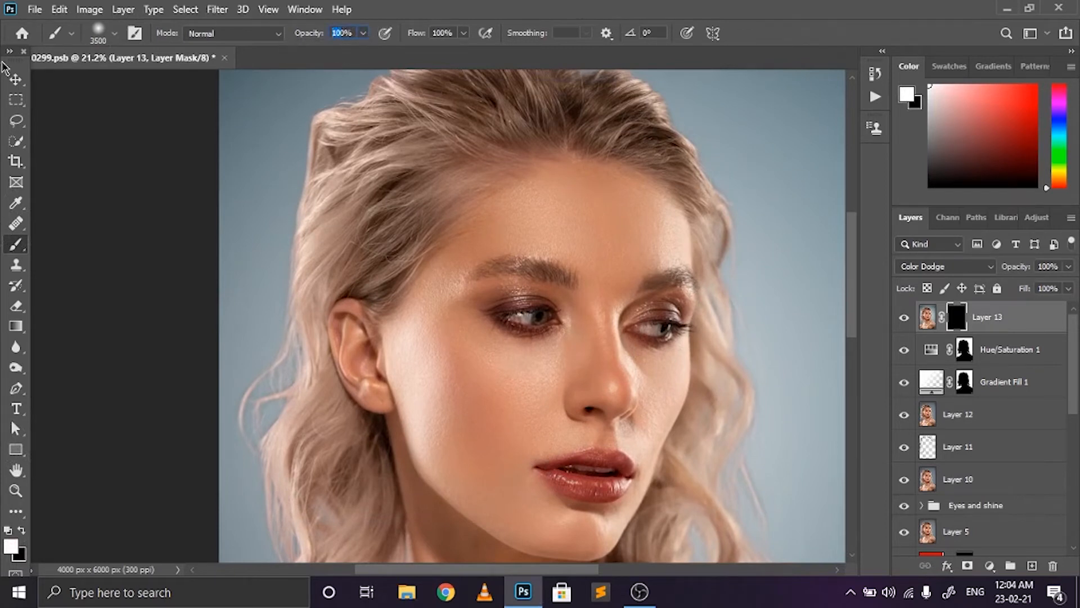
pyautogui.write('10')
pyautogui.press('Return')
pyautogui.click(362, 34)
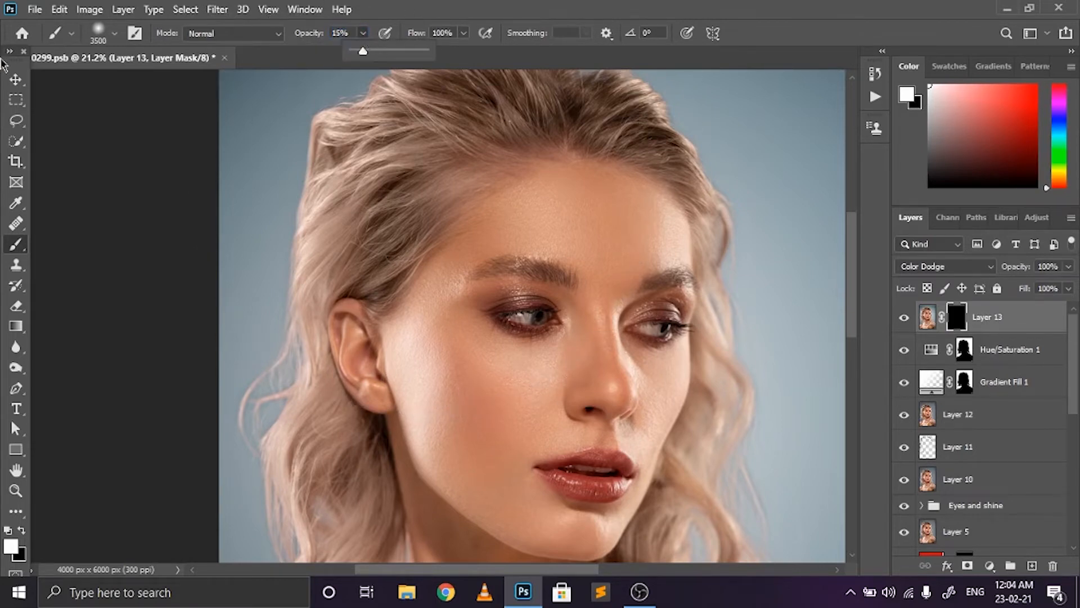
pyautogui.click(16, 79)
pyautogui.click(16, 244)
# - Reduce the brush to about 300 px and paint the dodge effect into the hair strands on top of the head
pyautogui.scroll(3, 501, 270)
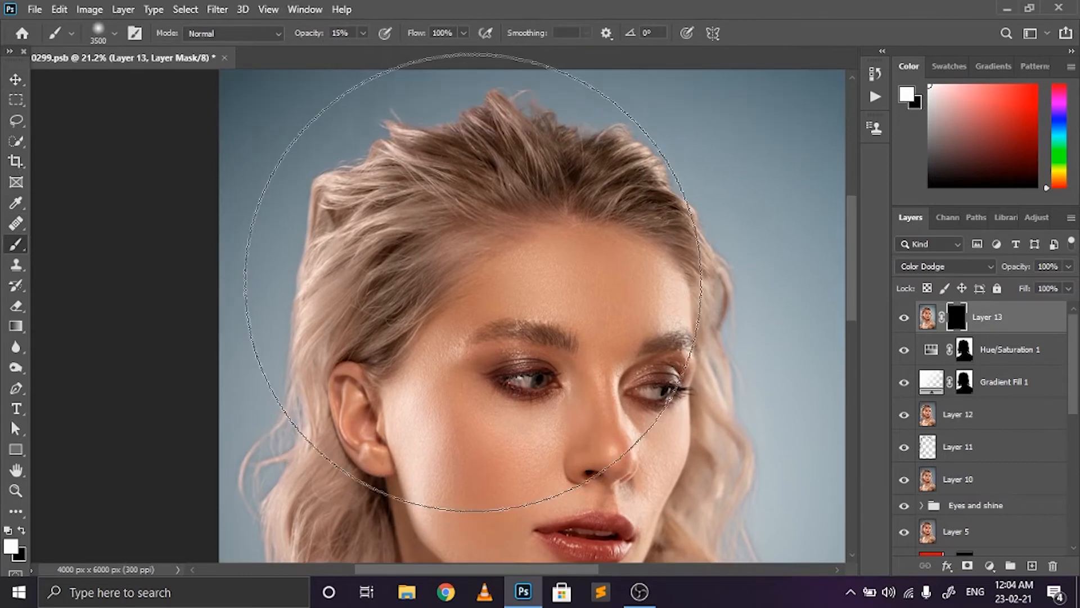
pyautogui.press('[')
pyautogui.press('[')
pyautogui.press('[')
pyautogui.press('[')
pyautogui.press('[')
pyautogui.press('[')
pyautogui.press('[')
pyautogui.press('[')
pyautogui.press('[')
pyautogui.press('[')
pyautogui.press('[')
pyautogui.press('[')
pyautogui.press('[')
pyautogui.press('[')
pyautogui.press('[')
pyautogui.press('[')
pyautogui.press('[')
pyautogui.press('[')
pyautogui.press('[')
pyautogui.press('[')
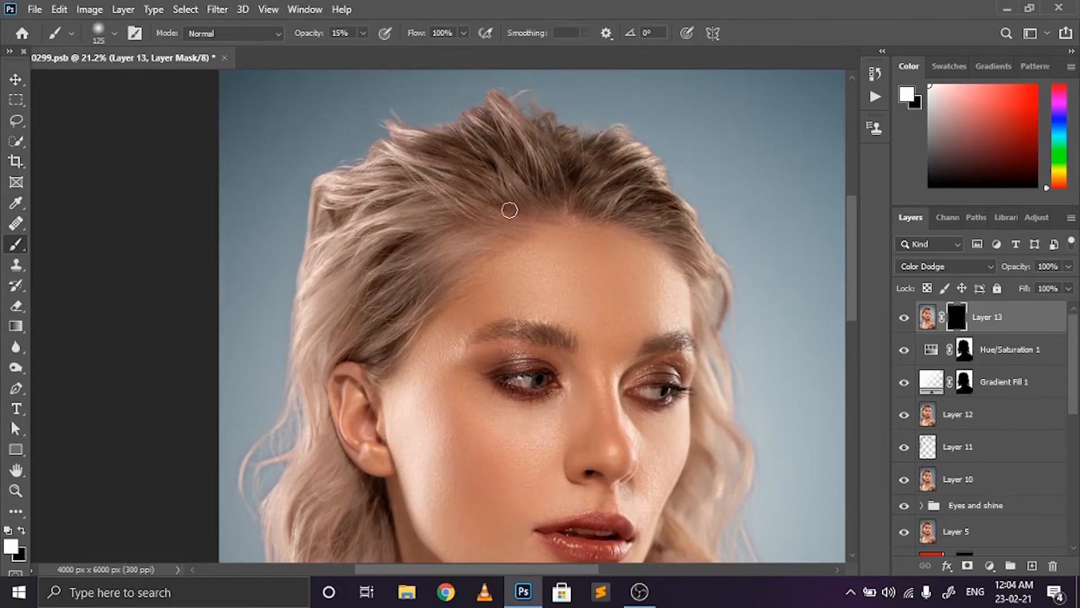
pyautogui.press(']')
pyautogui.press(']')
pyautogui.press(']')
pyautogui.press(']')
pyautogui.moveTo(509, 166)
pyautogui.mouseDown()
pyautogui.moveTo(491, 127)
pyautogui.moveTo(508, 108)
pyautogui.moveTo(568, 169)
pyautogui.moveTo(632, 195)
pyautogui.moveTo(624, 189)
pyautogui.moveTo(656, 170)
pyautogui.moveTo(638, 155)
pyautogui.mouseUp()
pyautogui.press('x')
pyautogui.press('x')
pyautogui.moveTo(448, 204); pyautogui.dragTo(440, 191)
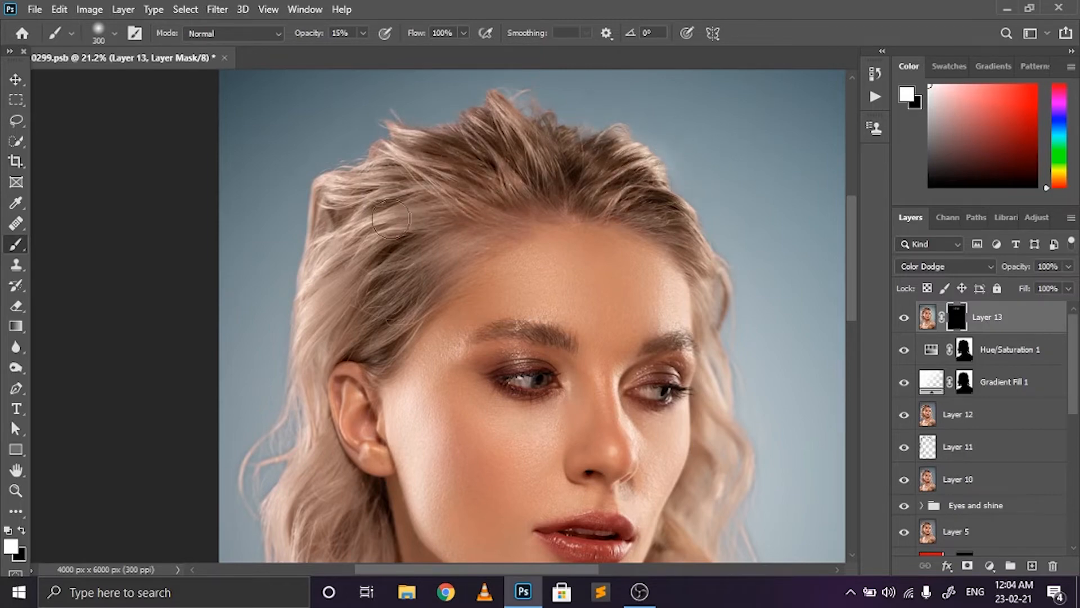
# - Paint white on the mask over the wavy hair on both sides of the face to brighten its highlights
pyautogui.moveTo(368, 217)
pyautogui.mouseDown()
pyautogui.moveTo(361, 189)
pyautogui.moveTo(308, 282)
pyautogui.mouseUp()
pyautogui.scroll(-1, 578, 198)
pyautogui.scroll(-2, 578, 198)
pyautogui.moveTo(489, 197)
pyautogui.mouseDown()
pyautogui.moveTo(408, 266)
pyautogui.moveTo(426, 277)
pyautogui.moveTo(370, 262)
pyautogui.moveTo(388, 159)
pyautogui.mouseUp()
pyautogui.scroll(-3, 378, 283)
pyautogui.moveTo(378, 283)
pyautogui.mouseDown()
pyautogui.moveTo(400, 386)
pyautogui.moveTo(390, 348)
pyautogui.moveTo(436, 169)
pyautogui.moveTo(481, 92)
pyautogui.mouseUp()
pyautogui.scroll(-4, 481, 92)
pyautogui.scroll(4, 541, 289)
pyautogui.moveTo(426, 302)
pyautogui.mouseDown()
pyautogui.moveTo(456, 371)
pyautogui.moveTo(432, 416)
pyautogui.mouseUp()
pyautogui.moveTo(457, 258); pyautogui.dragTo(437, 307)
pyautogui.moveTo(455, 211); pyautogui.dragTo(449, 236)
pyautogui.scroll(-3, 449, 236)
pyautogui.press('x')
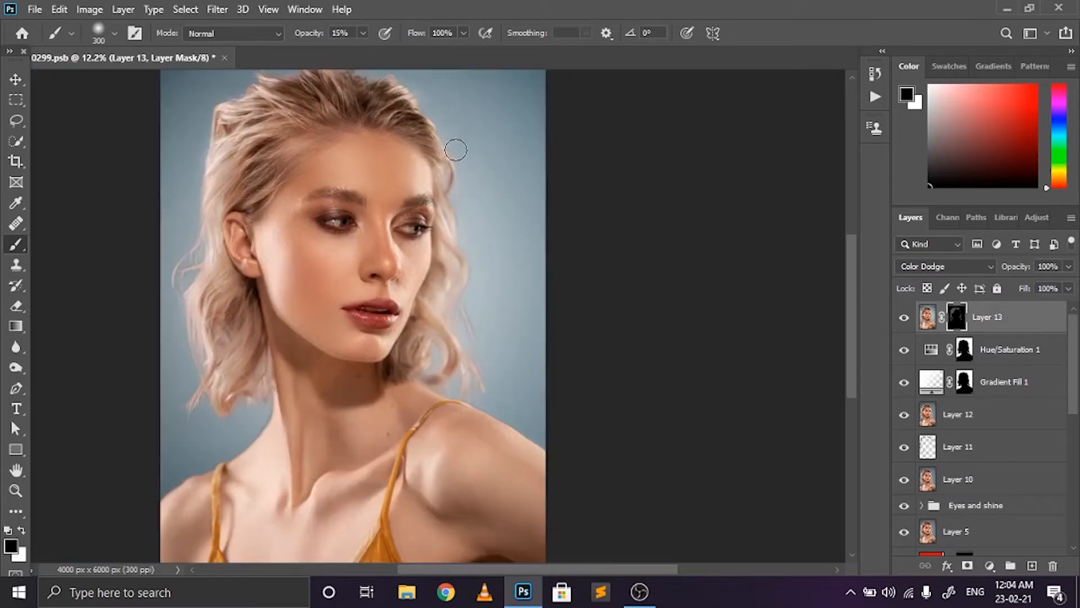
pyautogui.scroll(-2, 453, 149)
pyautogui.scroll(3, 477, 328)
pyautogui.press('x')
pyautogui.moveTo(477, 328); pyautogui.dragTo(490, 341)
pyautogui.scroll(-3, 488, 337)
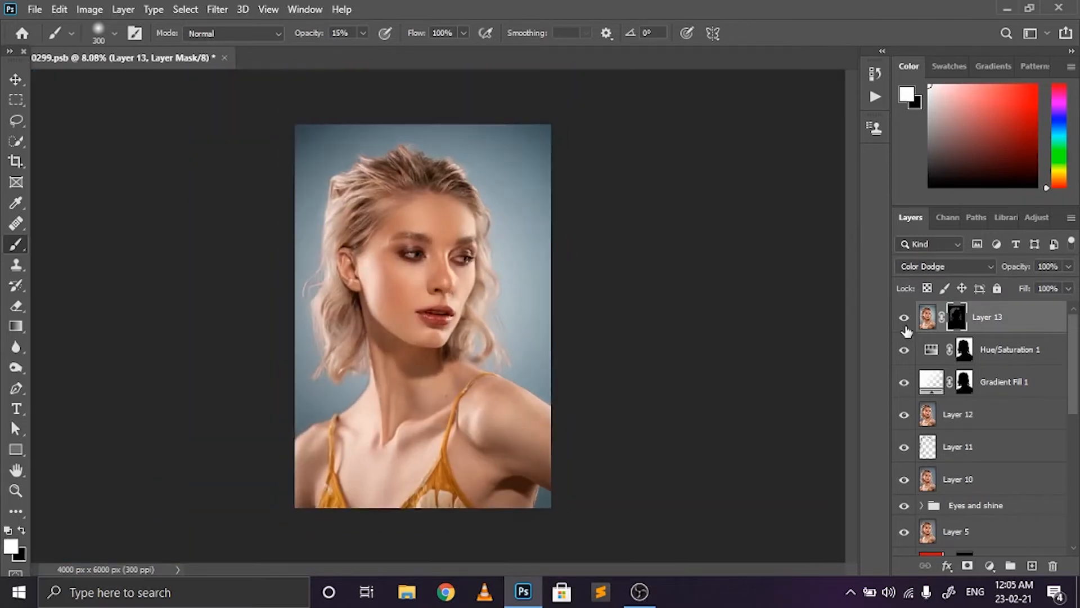
pyautogui.press('x')
pyautogui.press('x')
pyautogui.press('x')
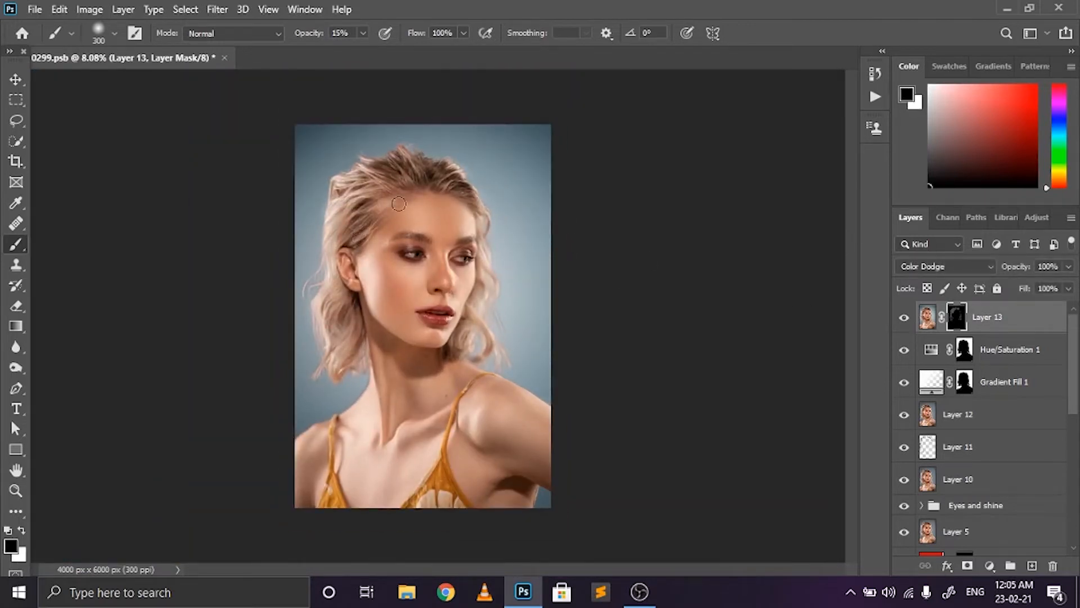
pyautogui.press('x')
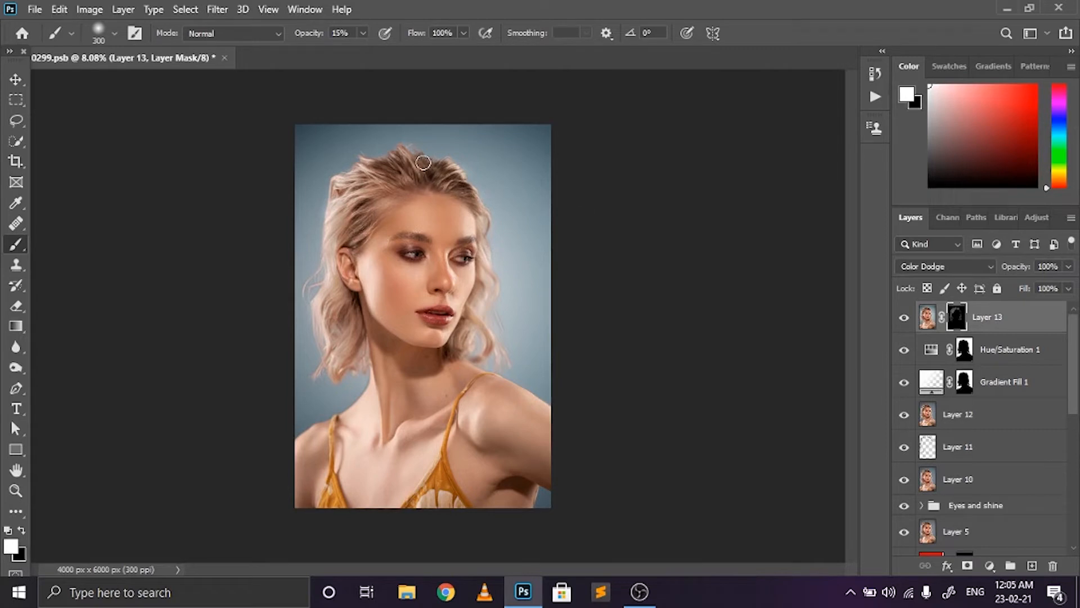
# - Lower the Color Dodge layer's opacity to 35% and compare the hair with and without it
pyautogui.click(1068, 266)
pyautogui.moveTo(1071, 285)
pyautogui.mouseDown()
pyautogui.moveTo(1006, 298)
pyautogui.moveTo(1035, 292)
pyautogui.moveTo(1022, 298)
pyautogui.mouseUp()
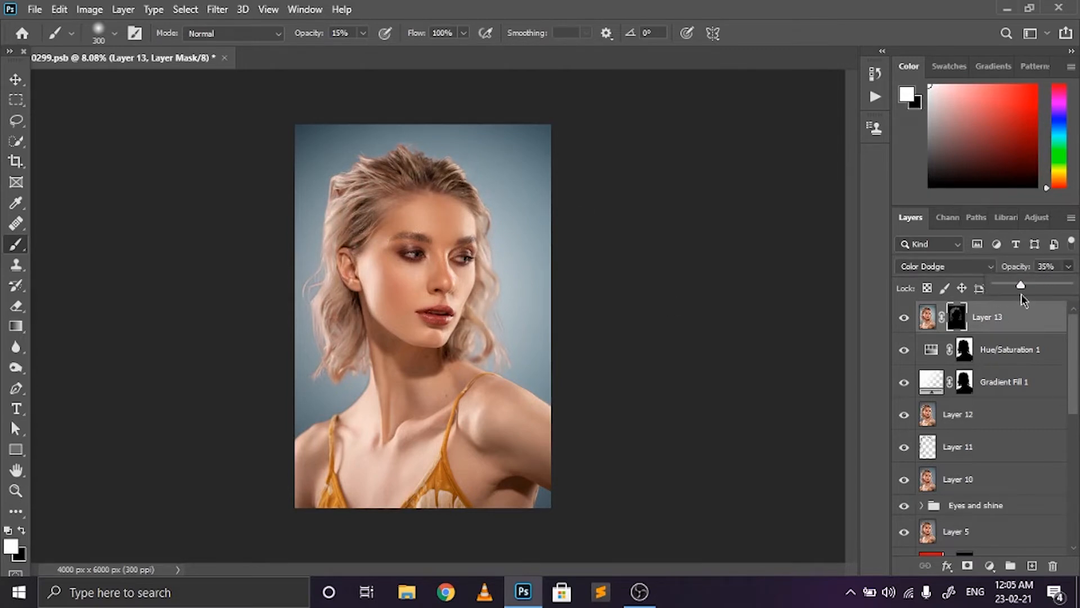
pyautogui.click(924, 4)
pyautogui.click(901, 318)
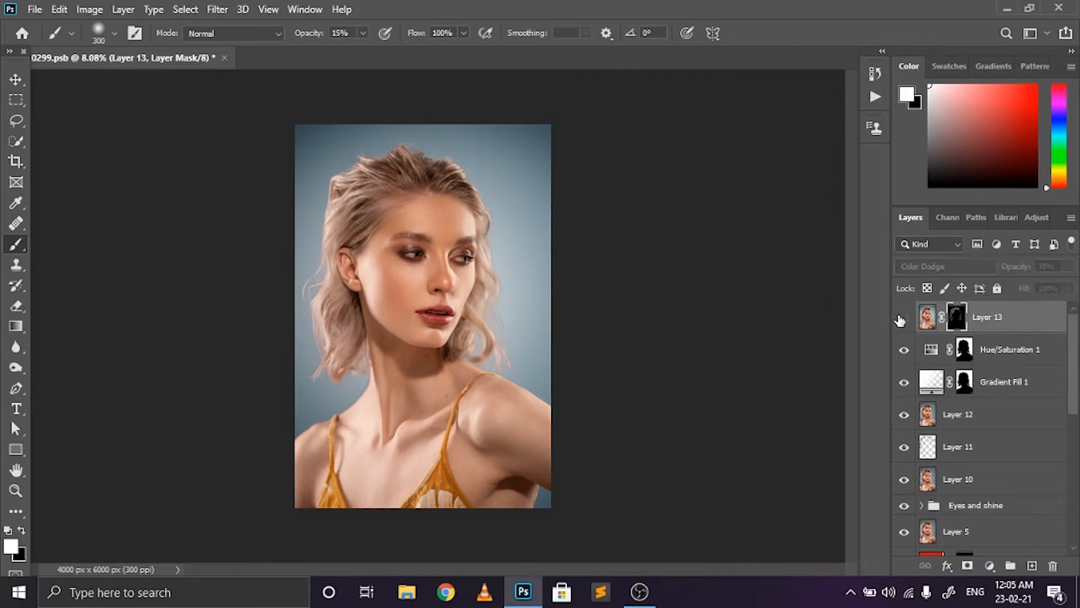
pyautogui.click(901, 317)
# - Stamp all visible layers into a new layer above the Color Dodge layer
pyautogui.hotkey('ctrl', 'shift', 'alt', 'e')
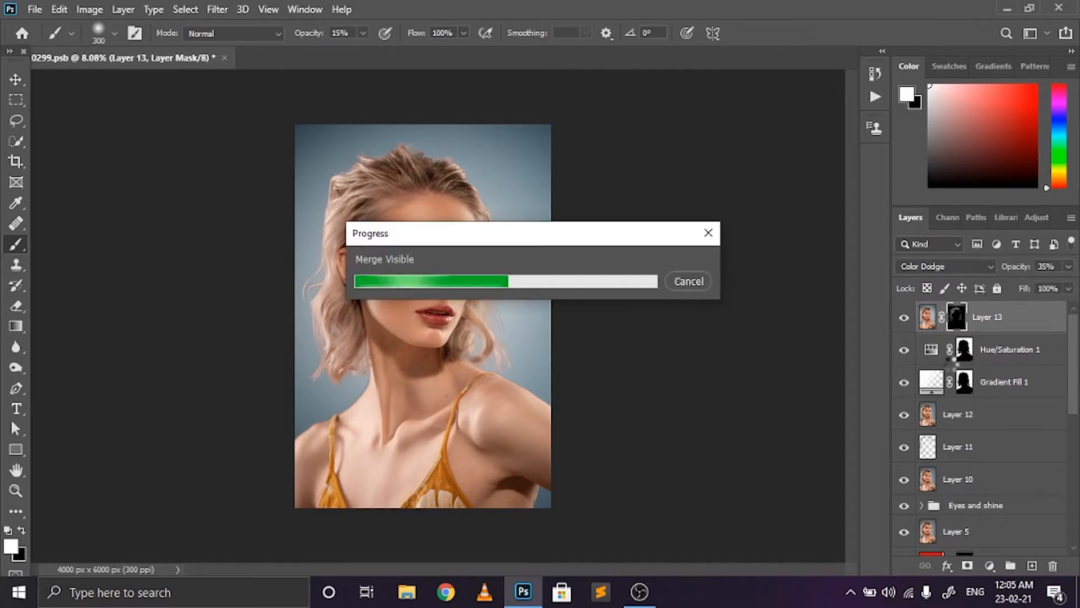
pyautogui.scroll(8, 489, 315)
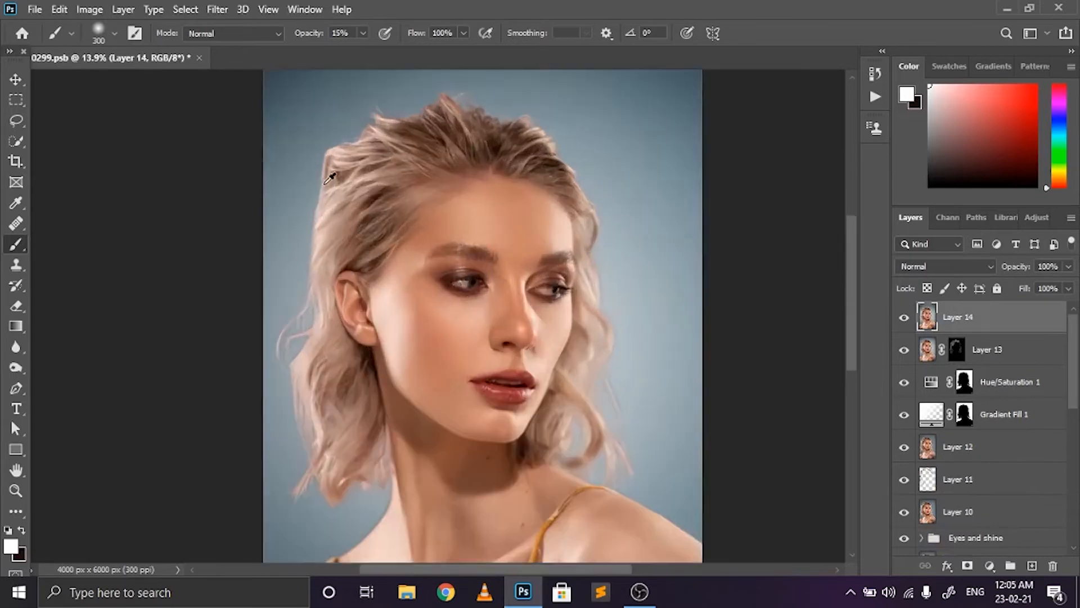
pyautogui.scroll(-5, 475, 409)
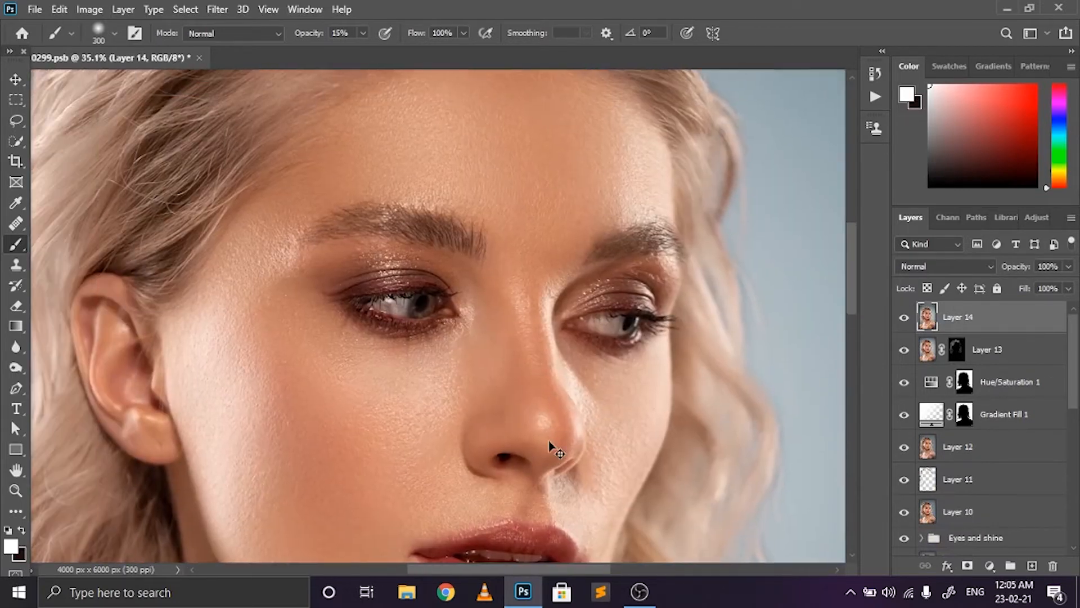
pyautogui.scroll(-2, 566, 419)
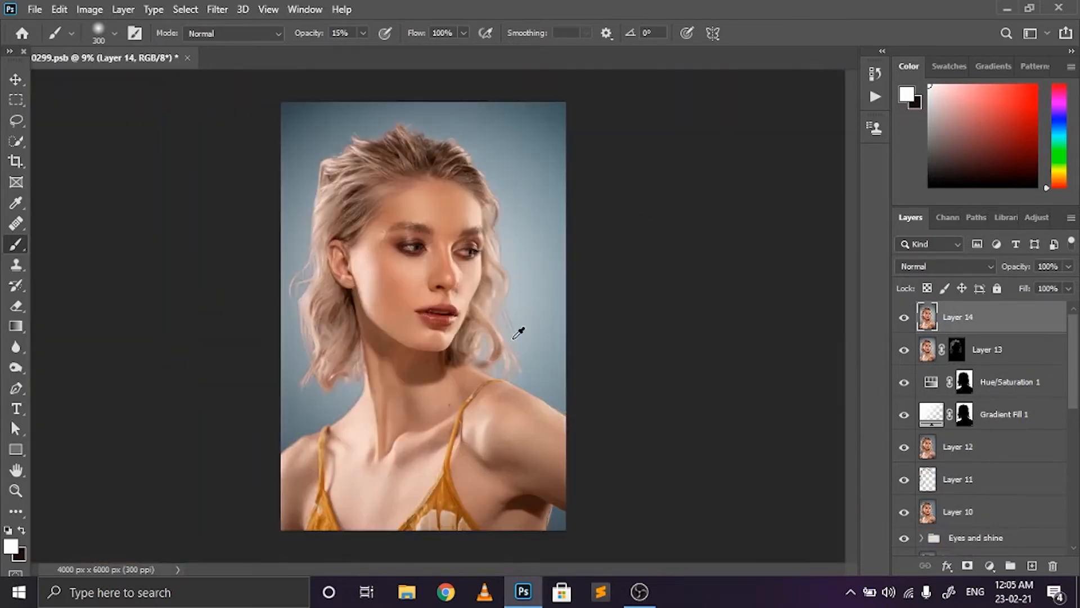
pyautogui.scroll(2, 441, 385)
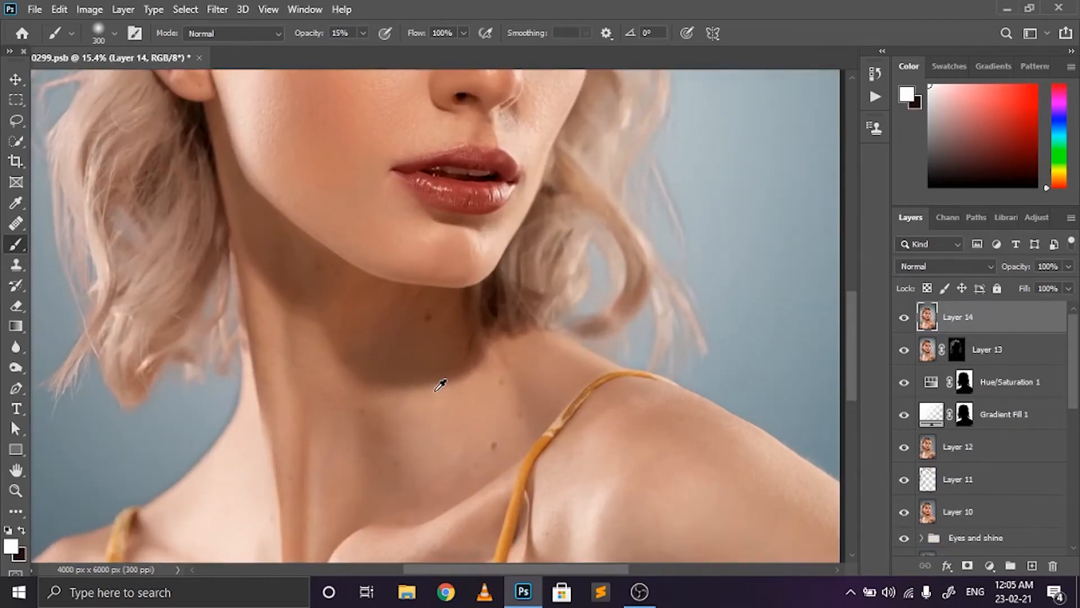
pyautogui.scroll(-4, 440, 385)
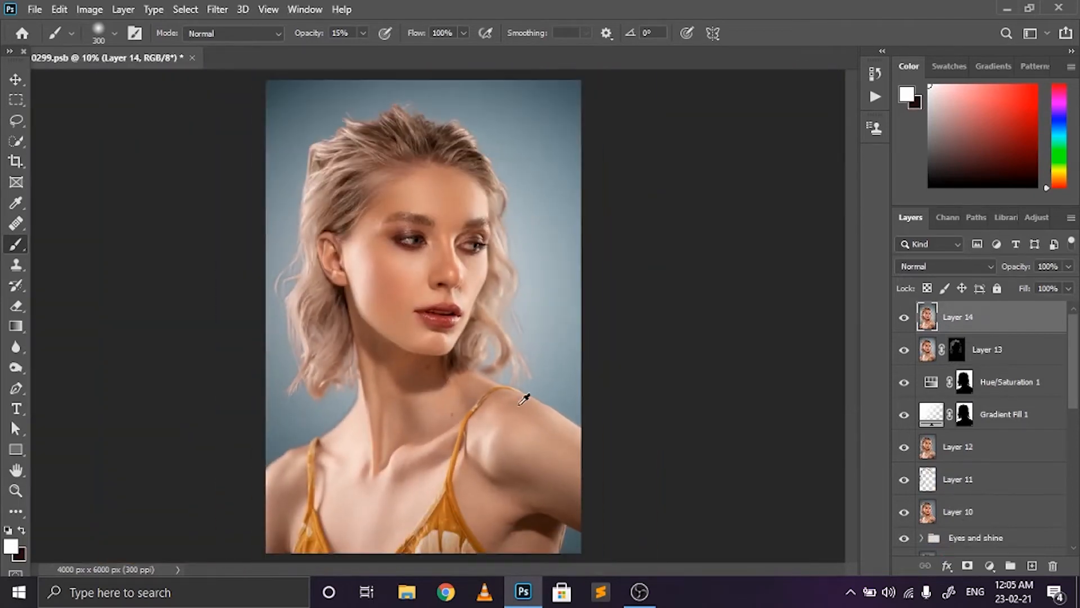
pyautogui.scroll(-3, 1009, 506)
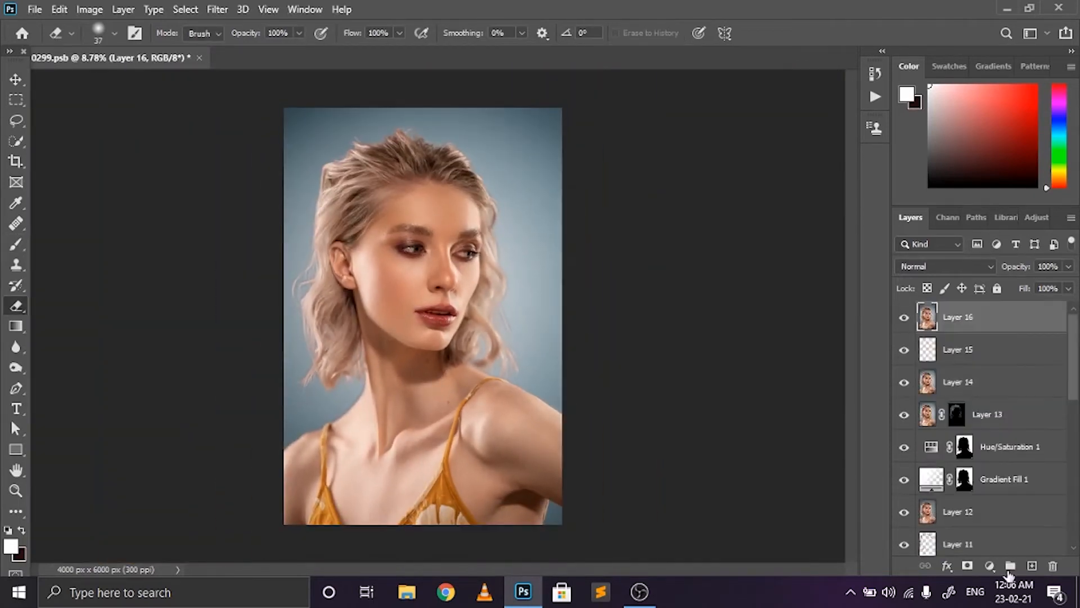
# - Add a Selective Color adjustment, tune the Reds, and set the Yellows to Cyan -5, Magenta -2, Yellow -2 and Black +9
pyautogui.click(990, 567)
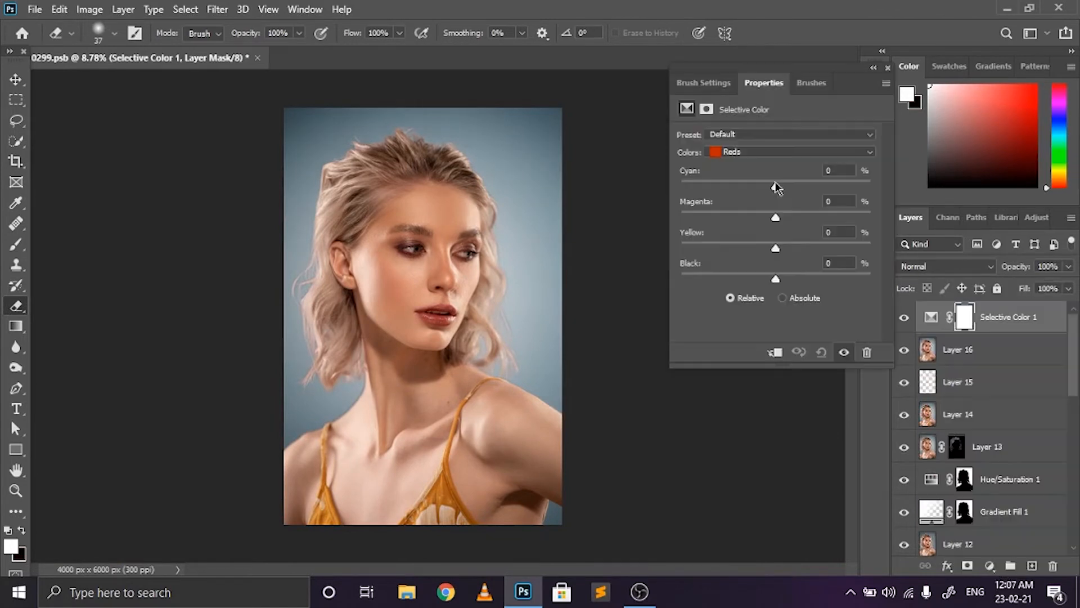
pyautogui.moveTo(776, 186); pyautogui.dragTo(780, 291)
pyautogui.click(776, 152)
pyautogui.click(776, 176)
pyautogui.moveTo(778, 197); pyautogui.dragTo(792, 280)
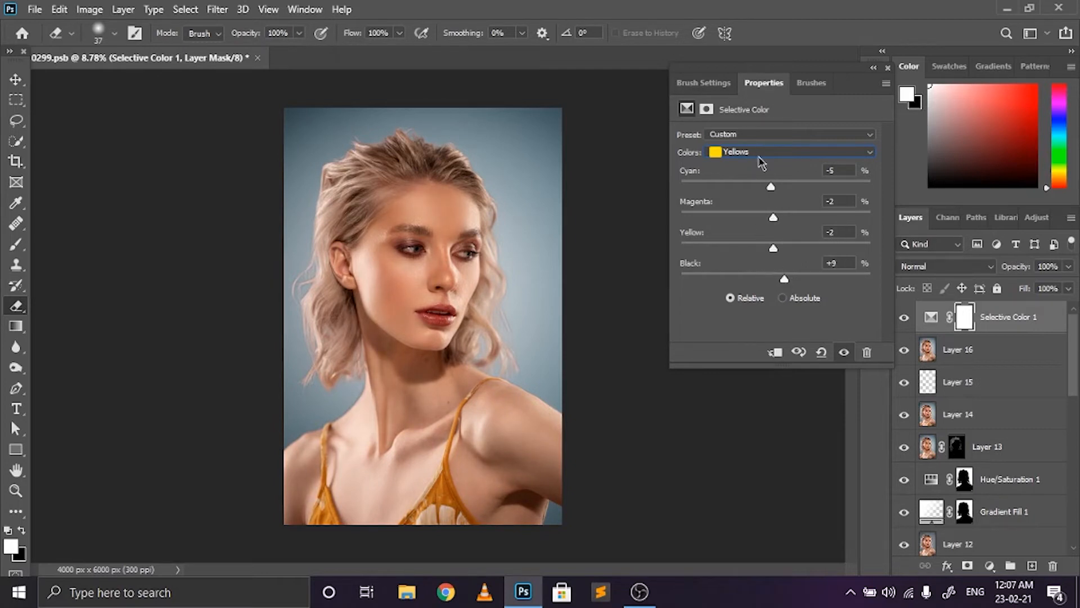
# - Set the Selective Color Cyans to Cyan +2 and Magenta -3, and adjust their yellow and black amounts
pyautogui.click(758, 156)
pyautogui.click(785, 203)
pyautogui.moveTo(775, 187); pyautogui.dragTo(777, 217)
pyautogui.moveTo(777, 218); pyautogui.dragTo(942, 255)
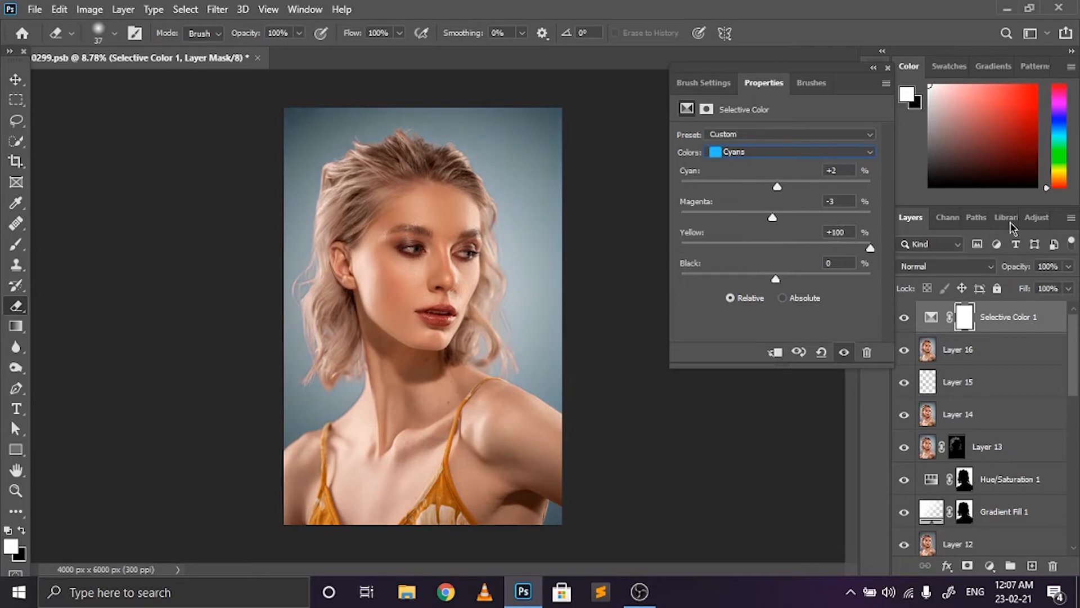
pyautogui.moveTo(1011, 222); pyautogui.dragTo(787, 275)
pyautogui.moveTo(776, 278)
pyautogui.mouseDown()
pyautogui.moveTo(814, 276)
pyautogui.moveTo(779, 287)
pyautogui.mouseUp()
# - Adjust the ink amounts of the Blues range in the Selective Color layer
pyautogui.click(755, 158)
pyautogui.click(779, 203)
pyautogui.click(765, 157)
pyautogui.click(779, 215)
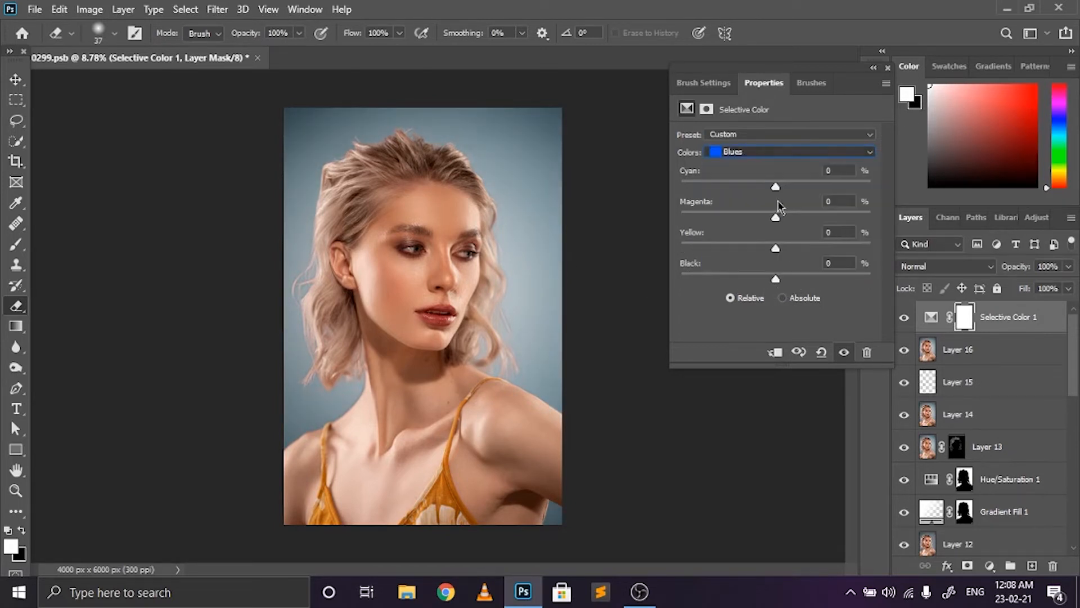
pyautogui.moveTo(775, 187); pyautogui.dragTo(770, 242)
pyautogui.moveTo(776, 248); pyautogui.dragTo(769, 284)
# - Set Black to -7 for the Whites range in Selective Color and finish the adjustment
pyautogui.click(766, 152)
pyautogui.click(777, 237)
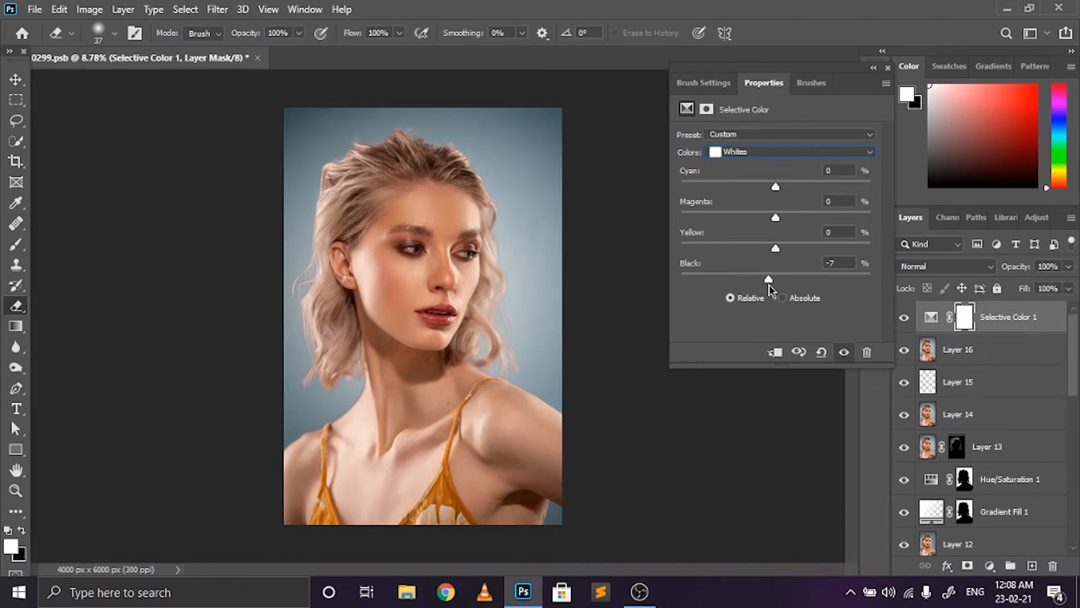
pyautogui.click(770, 153)
pyautogui.click(775, 253)
pyautogui.click(888, 67)
# - Compare the portrait with and without the Selective Color layer
pyautogui.click(904, 316)
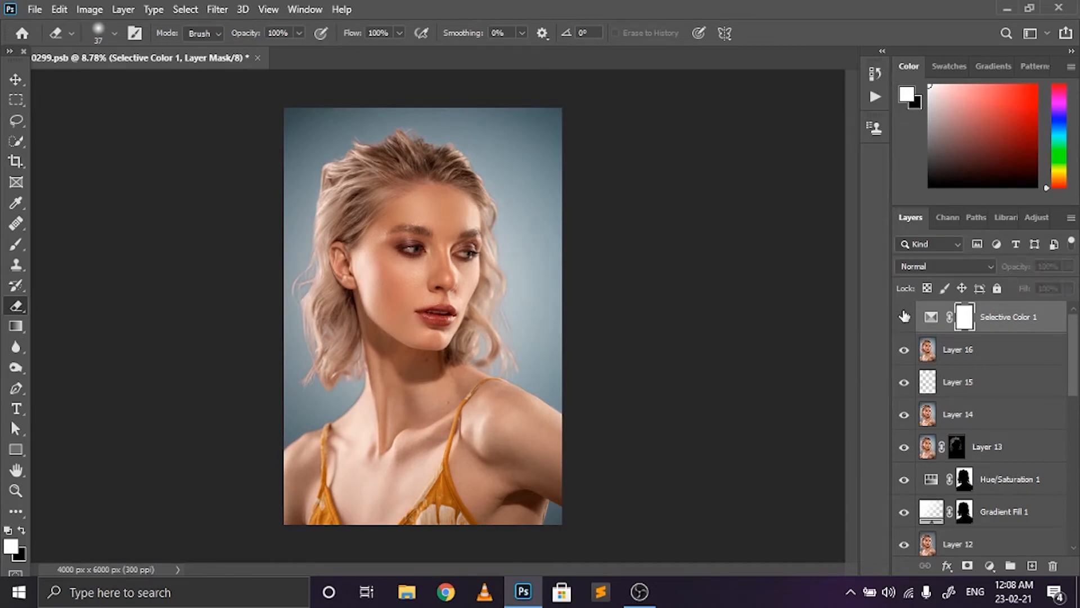
pyautogui.click(904, 316)
pyautogui.click(904, 316)
pyautogui.click(904, 316)
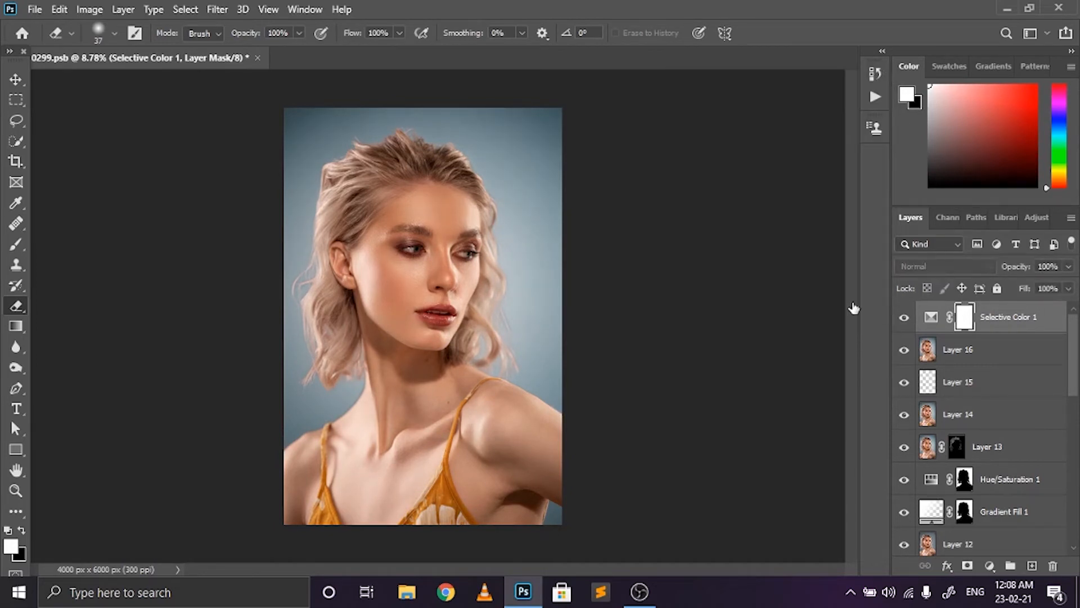
pyautogui.scroll(3, 517, 302)
pyautogui.scroll(-3, 517, 302)
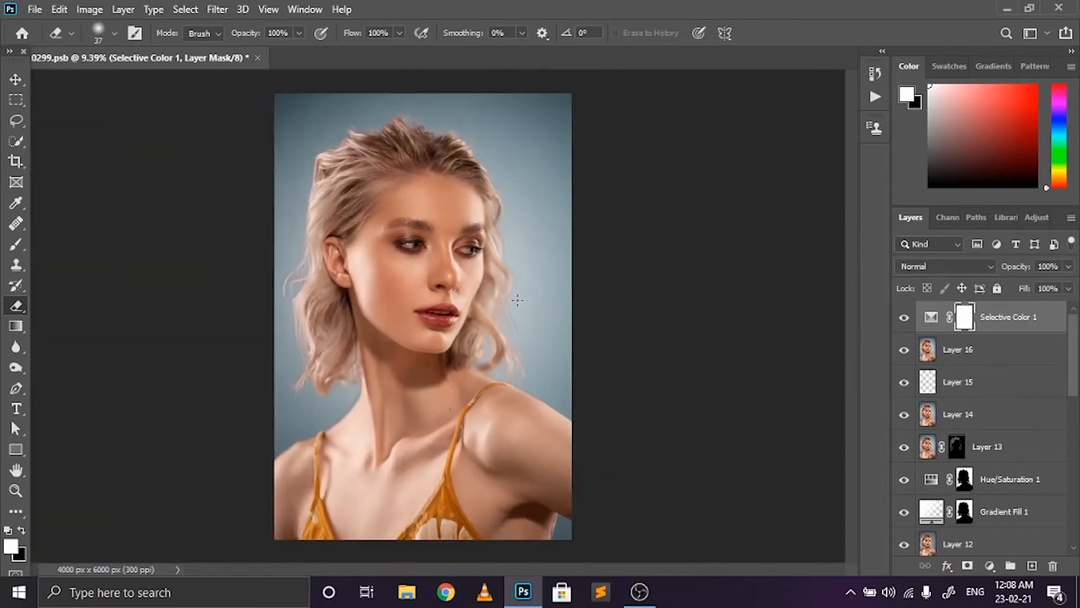
# - Stamp all visible layers into a new layer above the Selective Color adjustment and open it in the Camera Raw Filter
pyautogui.hotkey('ctrl', 'shift', 'alt', 'e')
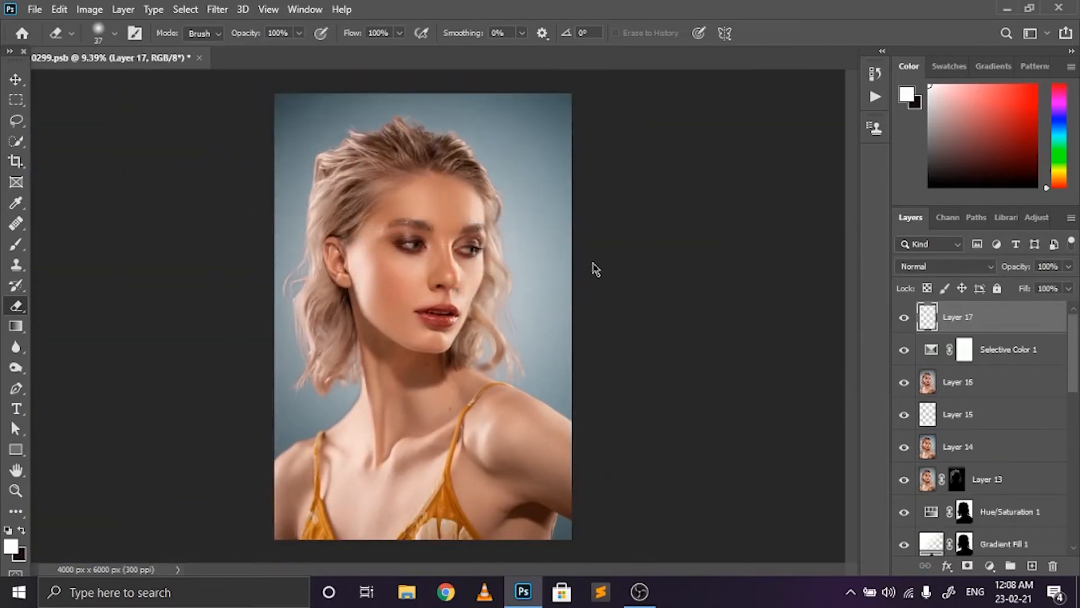
pyautogui.click(217, 10)
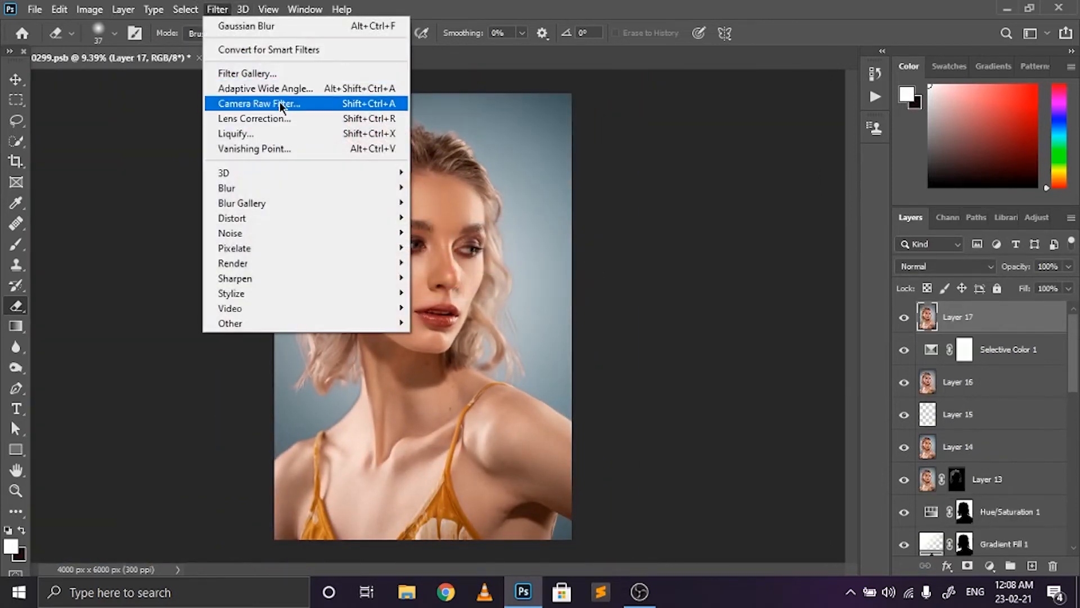
pyautogui.click(282, 105)
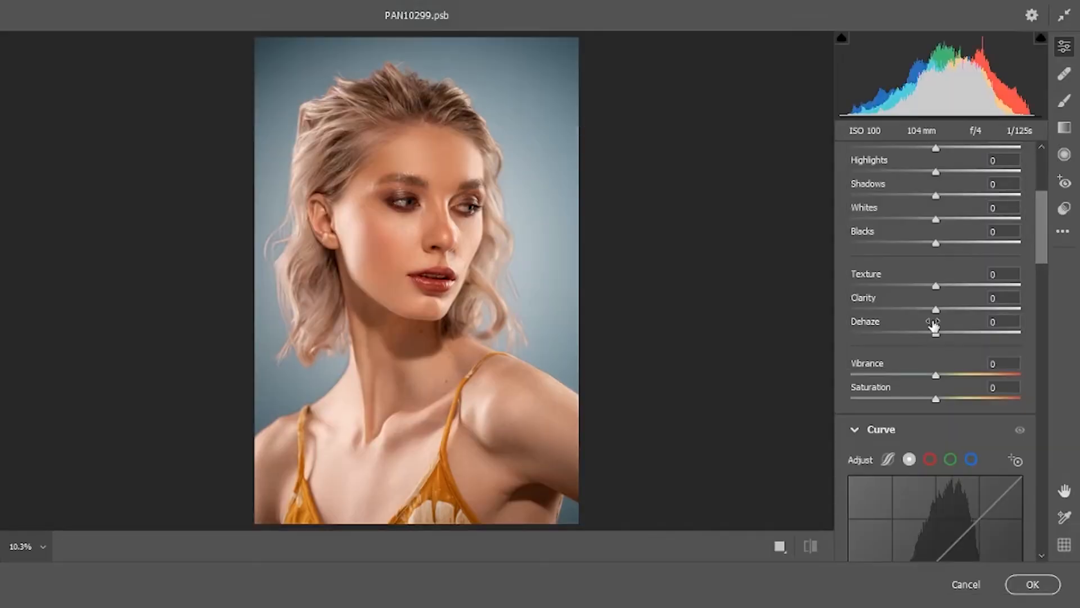
# - Set the white balance to Temperature -1 and Tint +1 in the Basic adjustments
pyautogui.scroll(2, 933, 324)
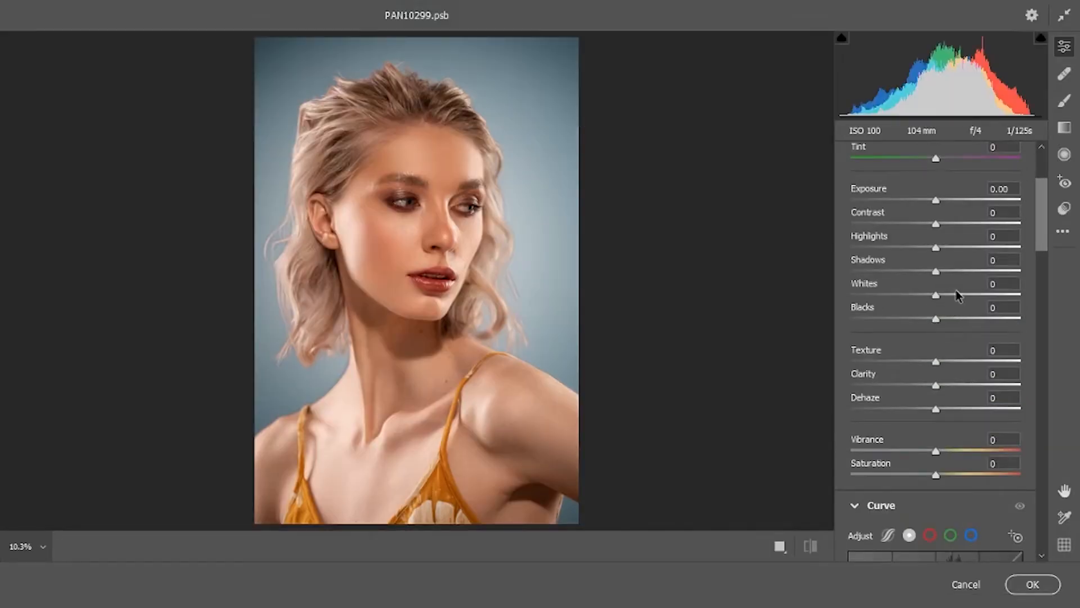
pyautogui.scroll(4, 958, 296)
pyautogui.moveTo(937, 279); pyautogui.dragTo(943, 323)
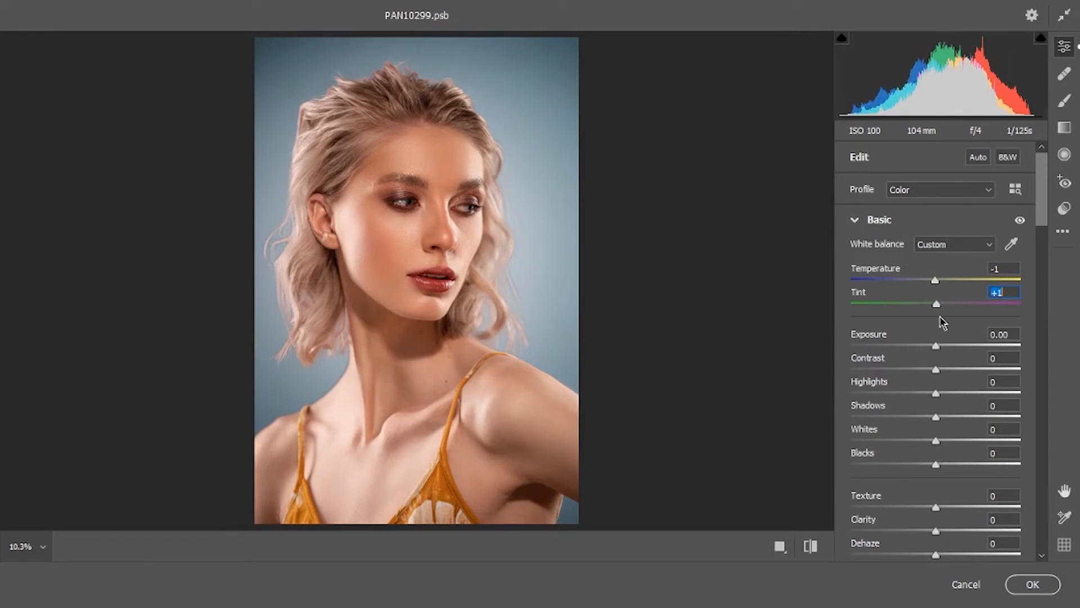
# - Adjust the tones to Contrast +11, Highlights +10, Shadows +7, Whites +4 and Blacks +5
pyautogui.click(948, 370)
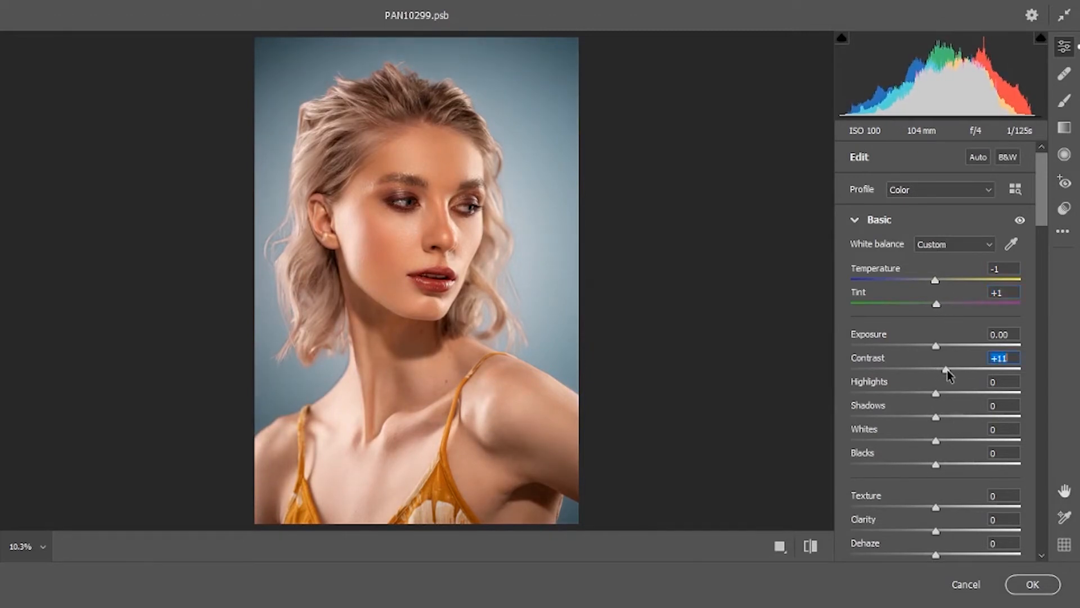
pyautogui.moveTo(937, 394); pyautogui.dragTo(949, 467)
pyautogui.click(933, 440)
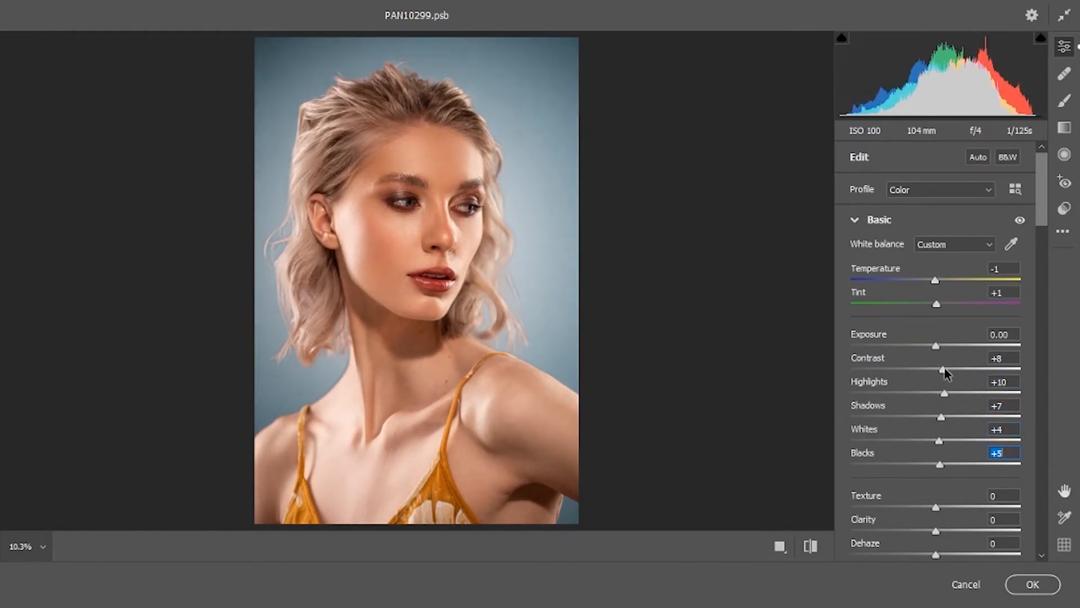
pyautogui.moveTo(944, 369); pyautogui.dragTo(940, 417)
# - Set Texture to +3, Clarity to +2 and Dehaze to +1
pyautogui.scroll(-2, 957, 339)
pyautogui.moveTo(936, 445); pyautogui.dragTo(939, 442)
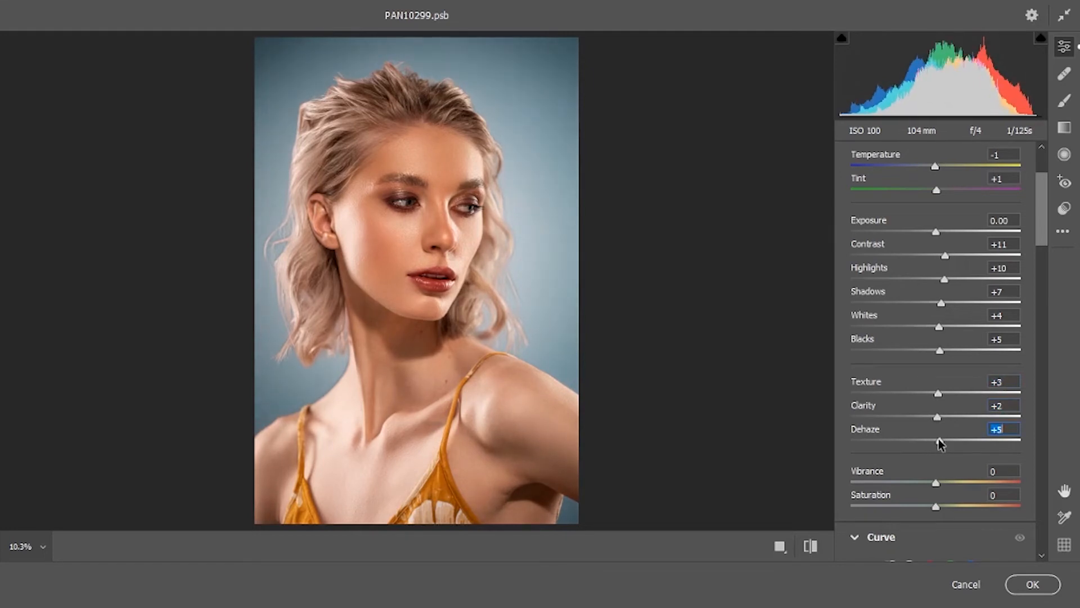
# - Compare the portrait with and without the Camera Raw adjustments, and apply the filter
pyautogui.click(817, 547)
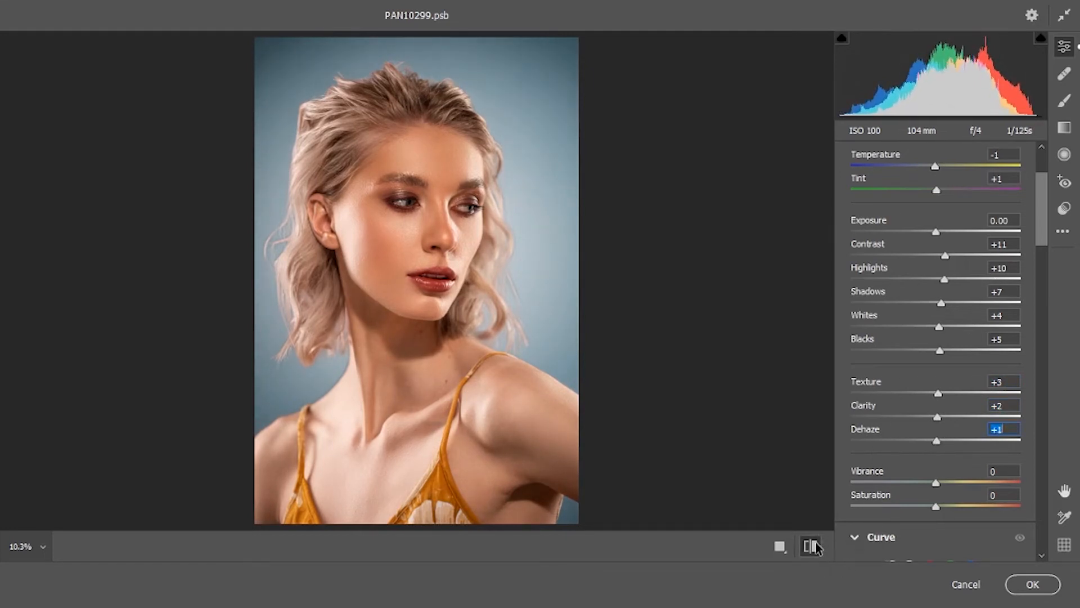
pyautogui.click(817, 548)
pyautogui.click(817, 547)
pyautogui.click(817, 547)
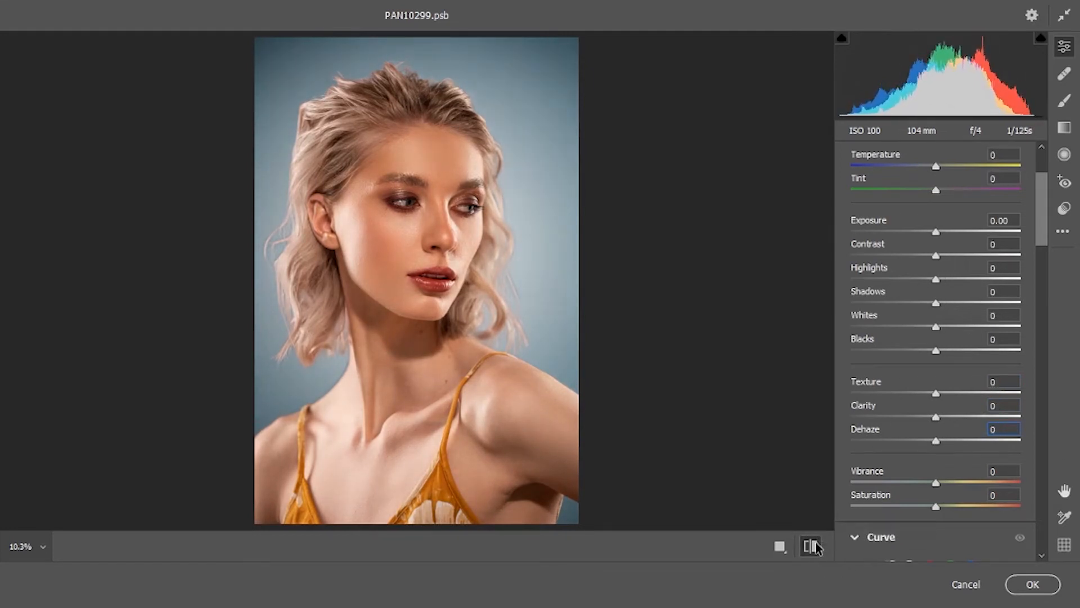
pyautogui.click(816, 547)
pyautogui.click(1057, 589)
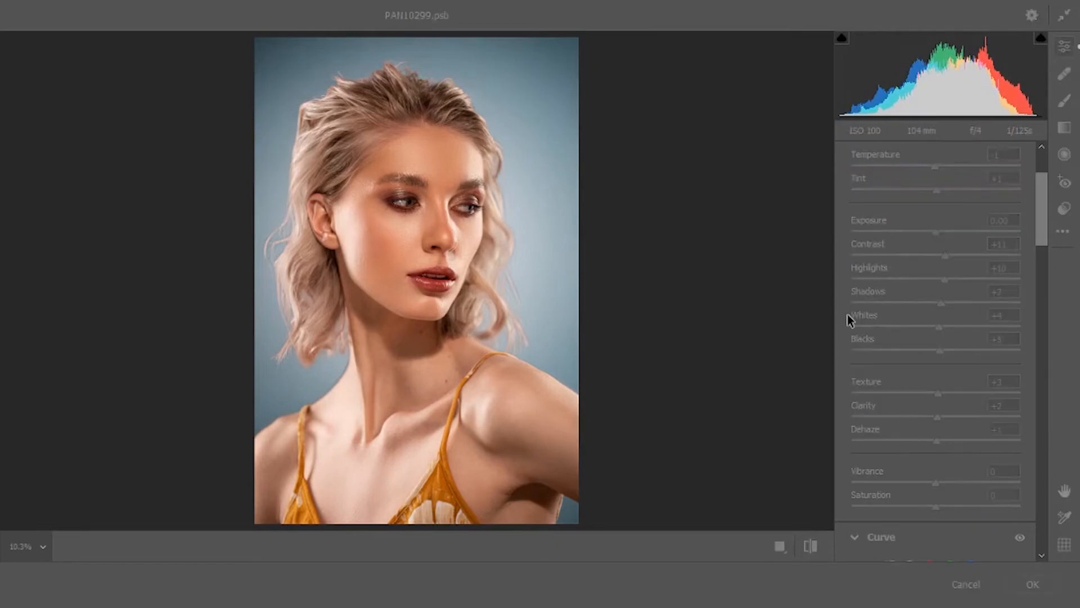
# - Compare the finished retouch with the original by showing only the Background layer and restoring all layers
pyautogui.scroll(-10, 965, 476)
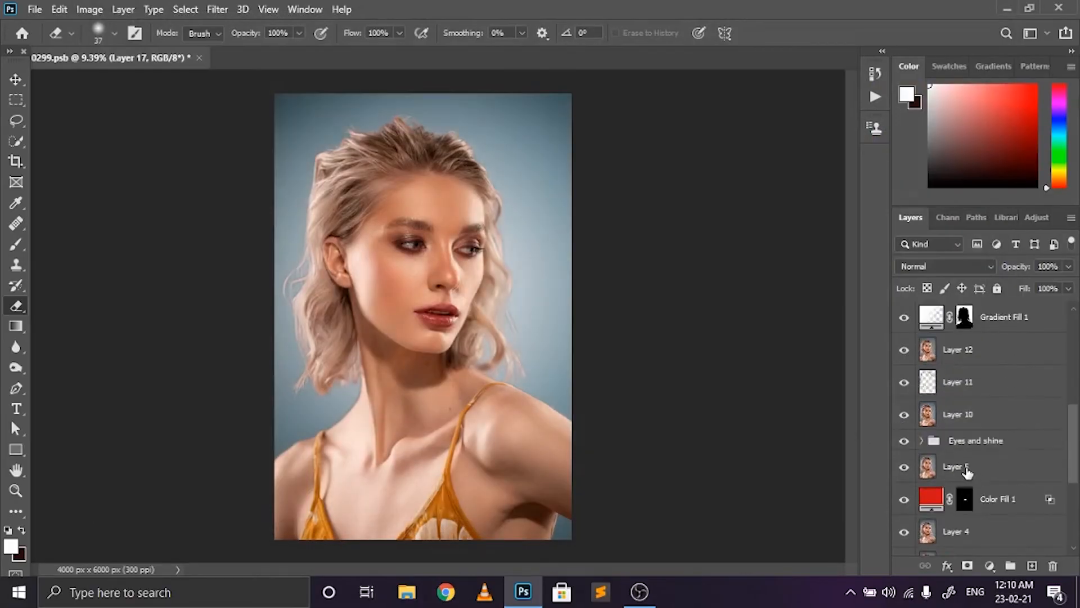
pyautogui.keyDown('alt'); pyautogui.click(904, 542); pyautogui.keyUp('alt')
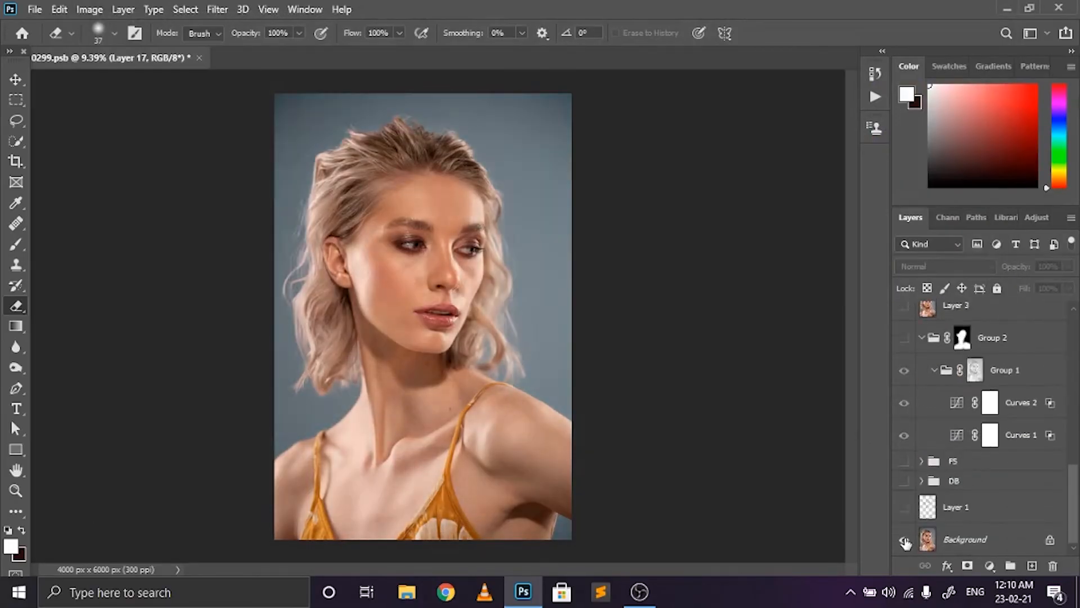
pyautogui.keyDown('alt'); pyautogui.click(904, 541); pyautogui.keyUp('alt')
pyautogui.keyDown('alt'); pyautogui.click(904, 541); pyautogui.keyUp('alt')
pyautogui.keyDown('alt'); pyautogui.click(904, 542); pyautogui.keyUp('alt')
# - Review the whole layer stack down to the Background layer and examine the retouched face up close
pyautogui.scroll(5, 998, 448)
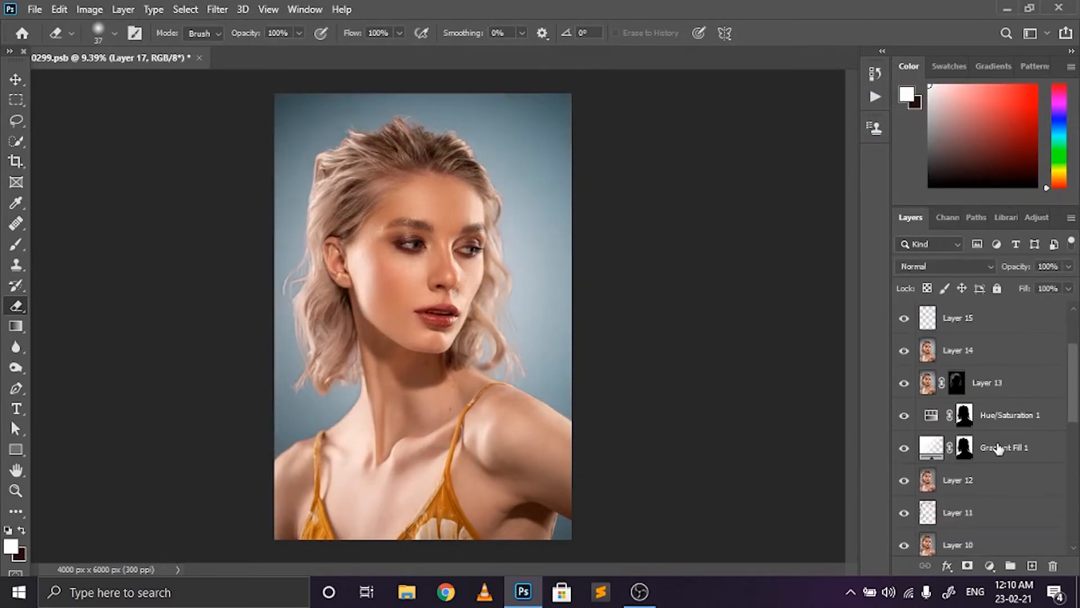
pyautogui.scroll(-2, 1009, 450)
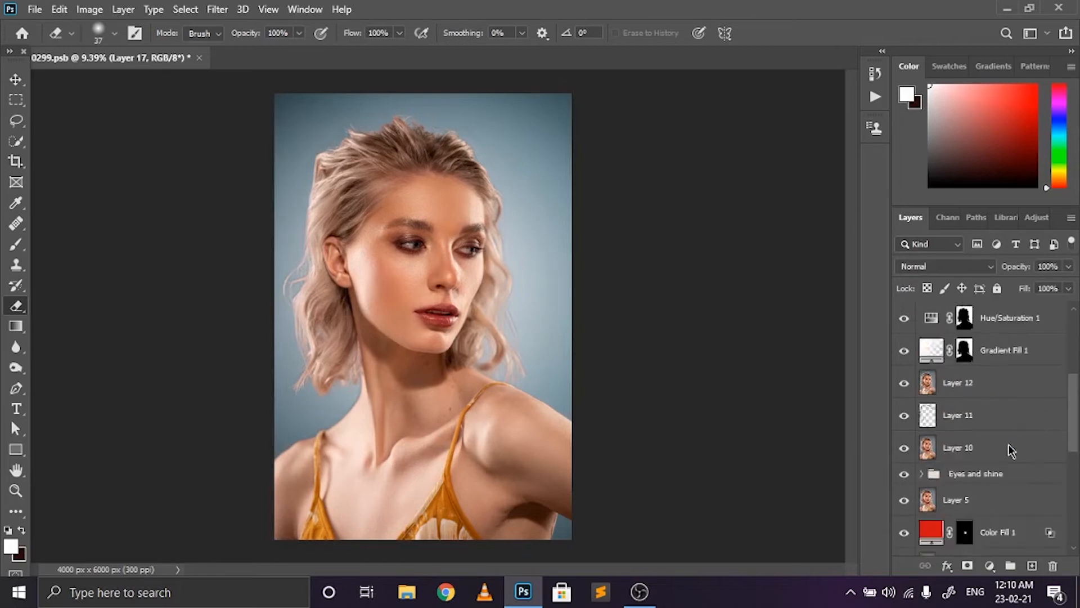
pyautogui.scroll(-2, 1010, 450)
pyautogui.scroll(-3, 1010, 450)
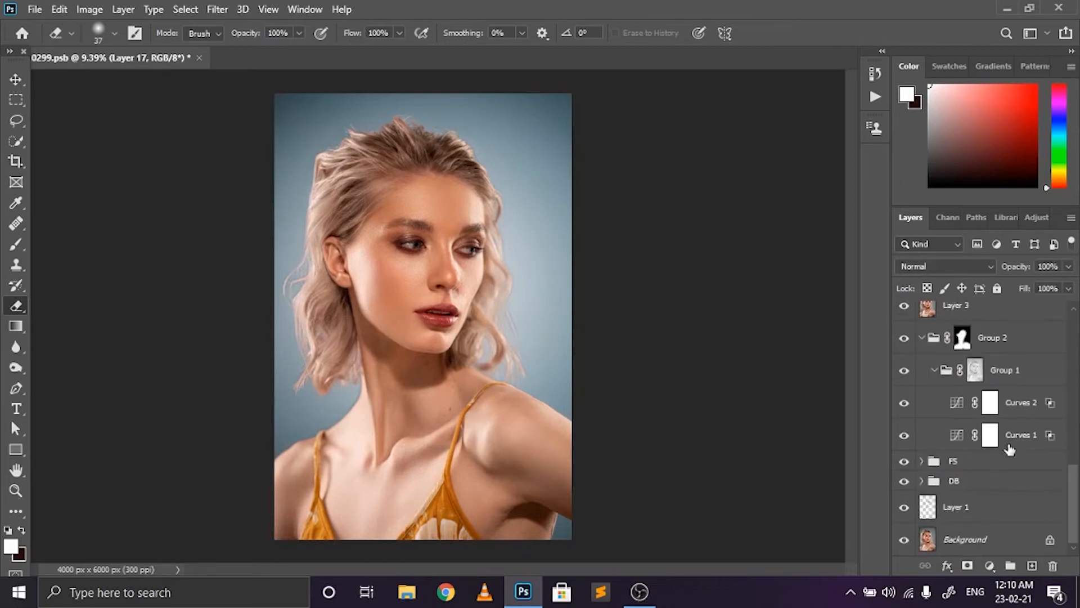
pyautogui.scroll(5, 461, 255)
pyautogui.hscroll(-2, 307, 336)
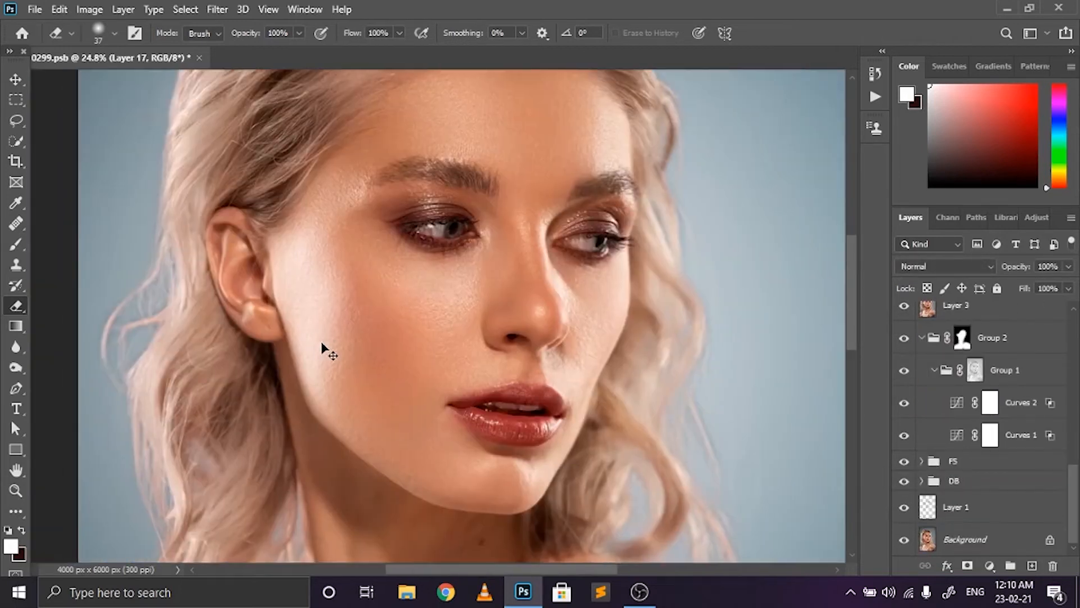
pyautogui.scroll(1, 389, 354)
pyautogui.hscroll(-1, 390, 354)
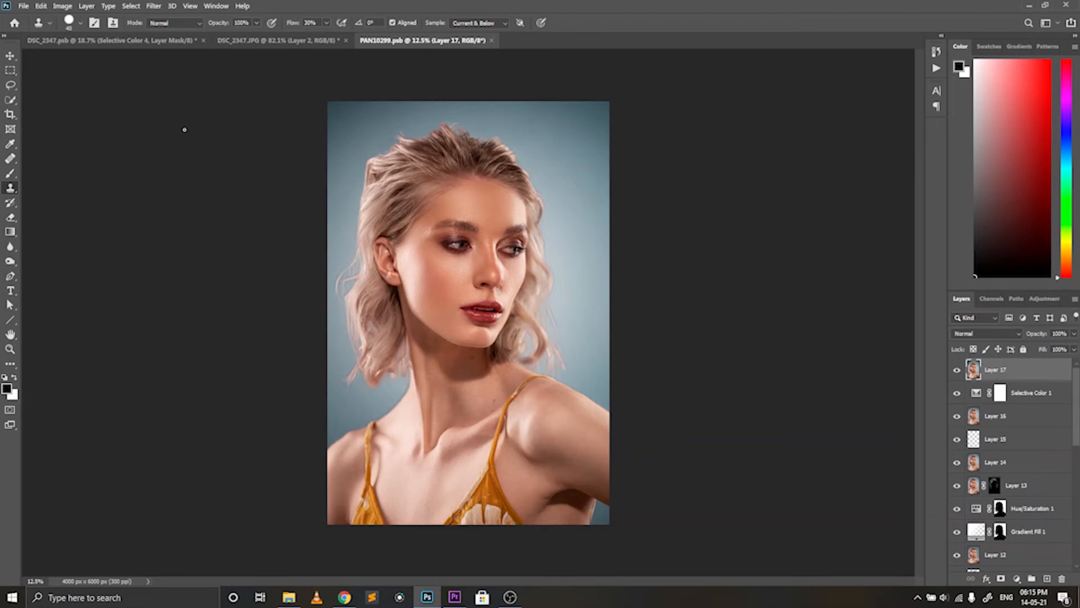
# - Save the layered portrait as PAN10299.tif with no image compression, Per Channel pixel order, IBM PC byte order and RLE layer compression
pyautogui.click(28, 5)
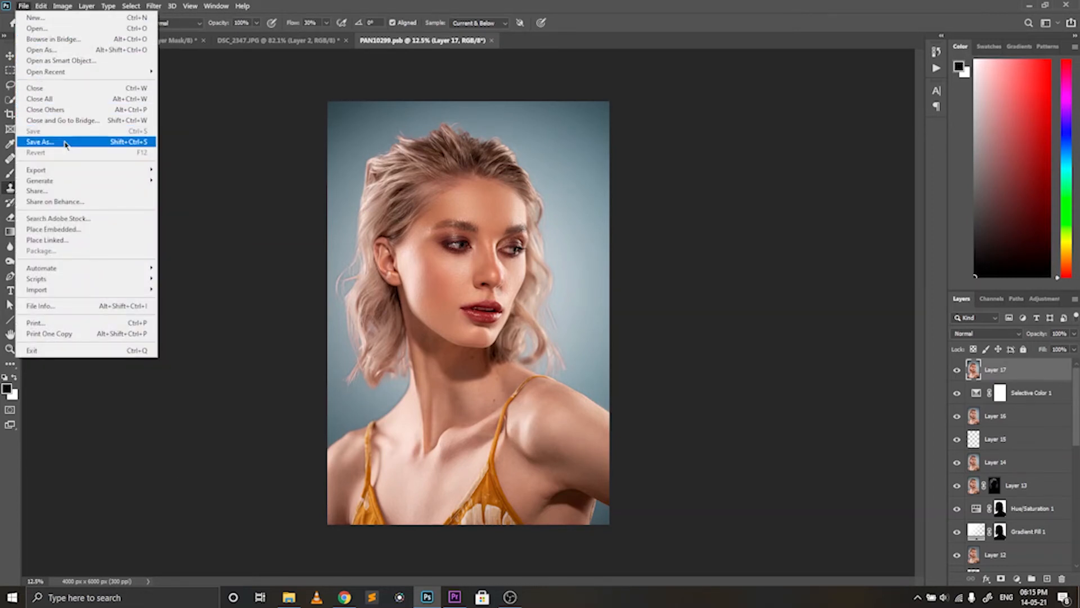
pyautogui.click(64, 142)
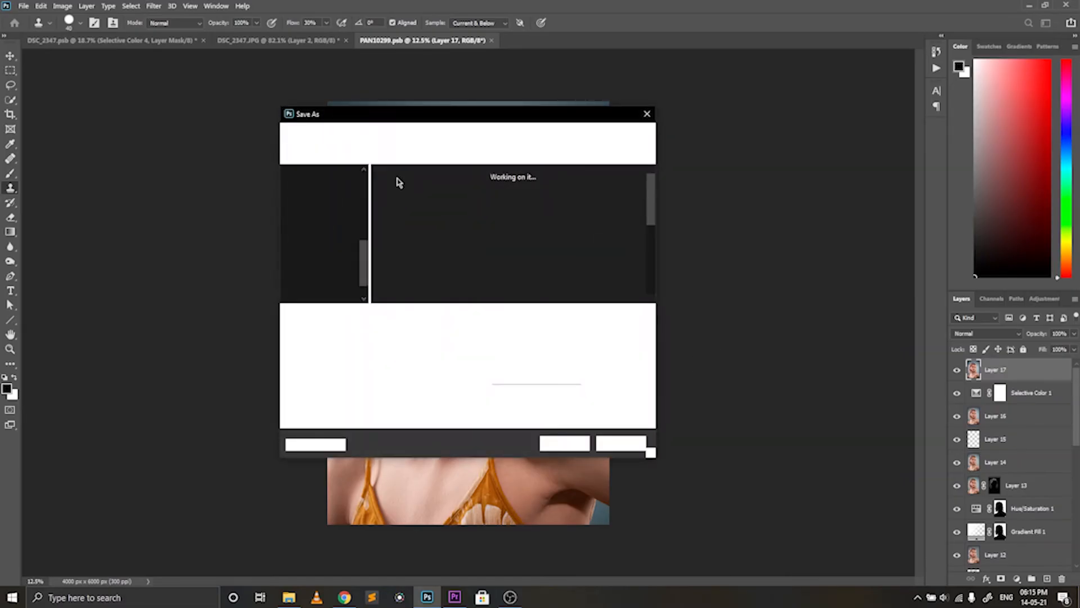
pyautogui.click(443, 340)
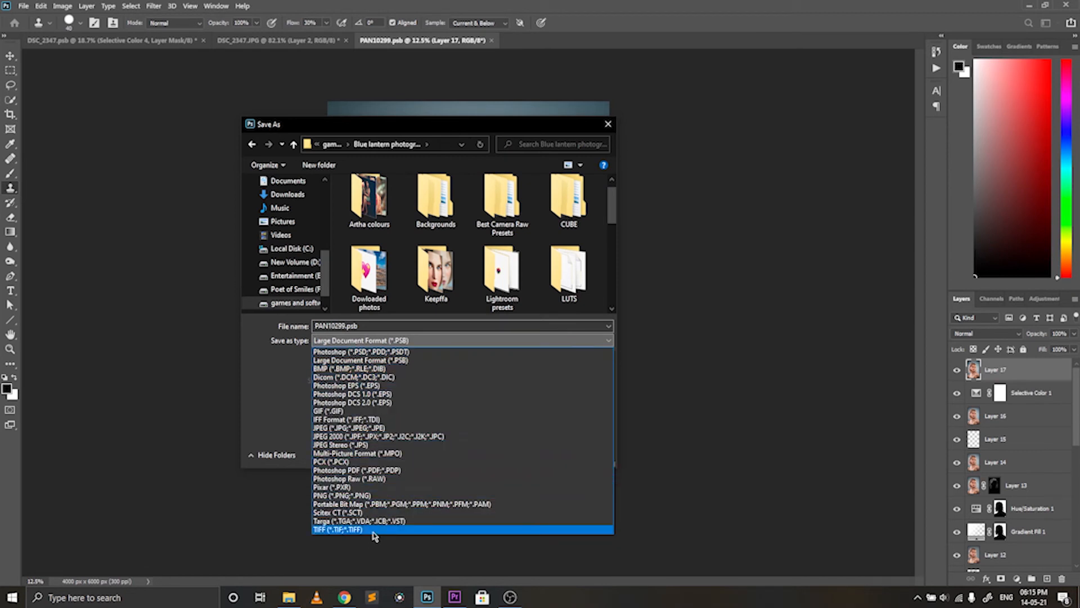
pyautogui.click(374, 530)
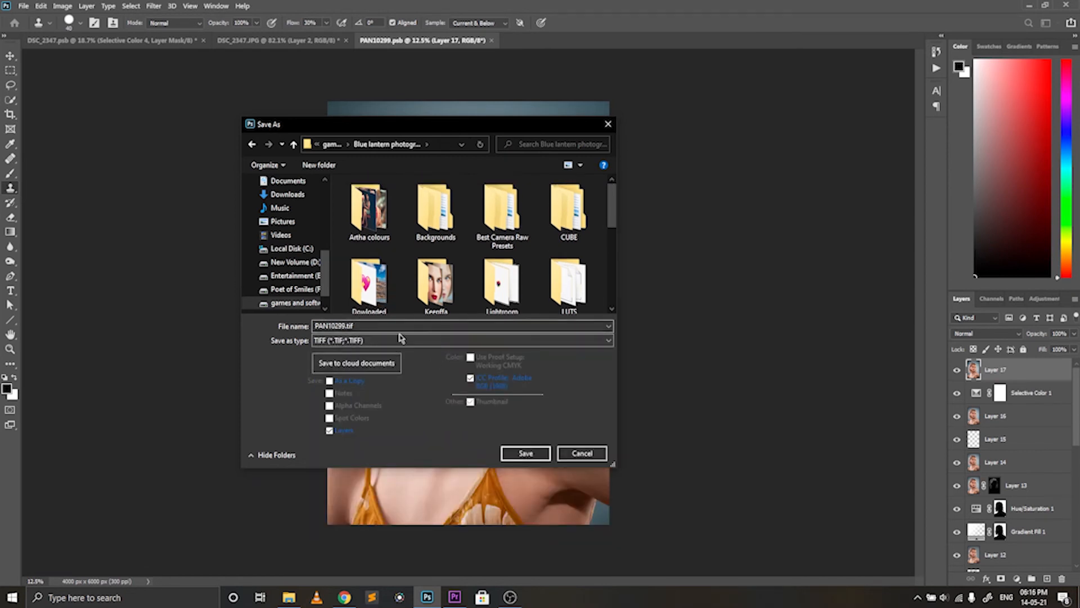
pyautogui.click(526, 454)
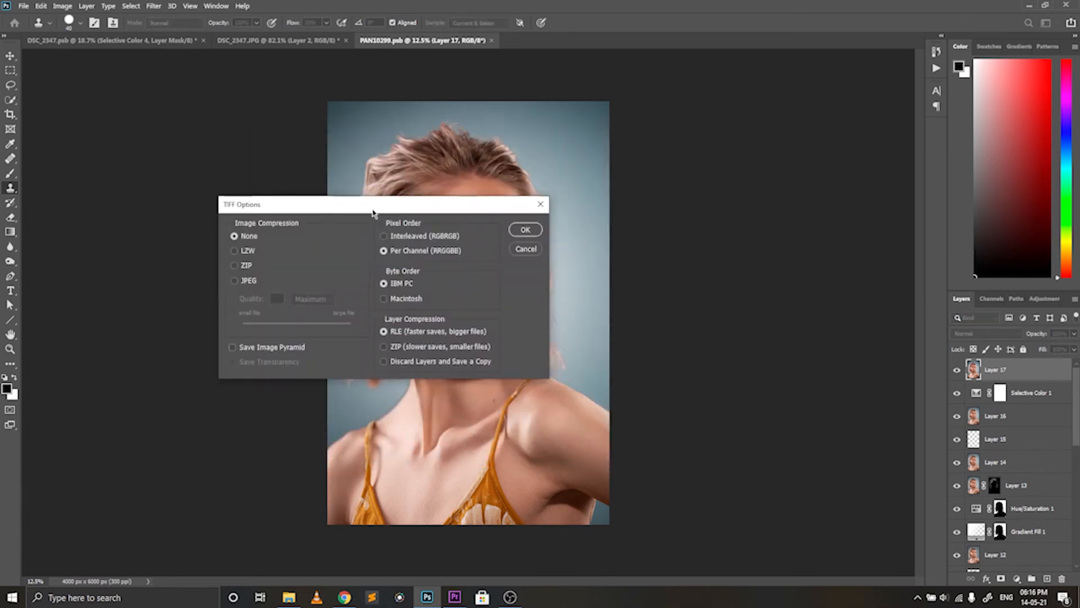
pyautogui.moveTo(371, 212); pyautogui.dragTo(358, 224)
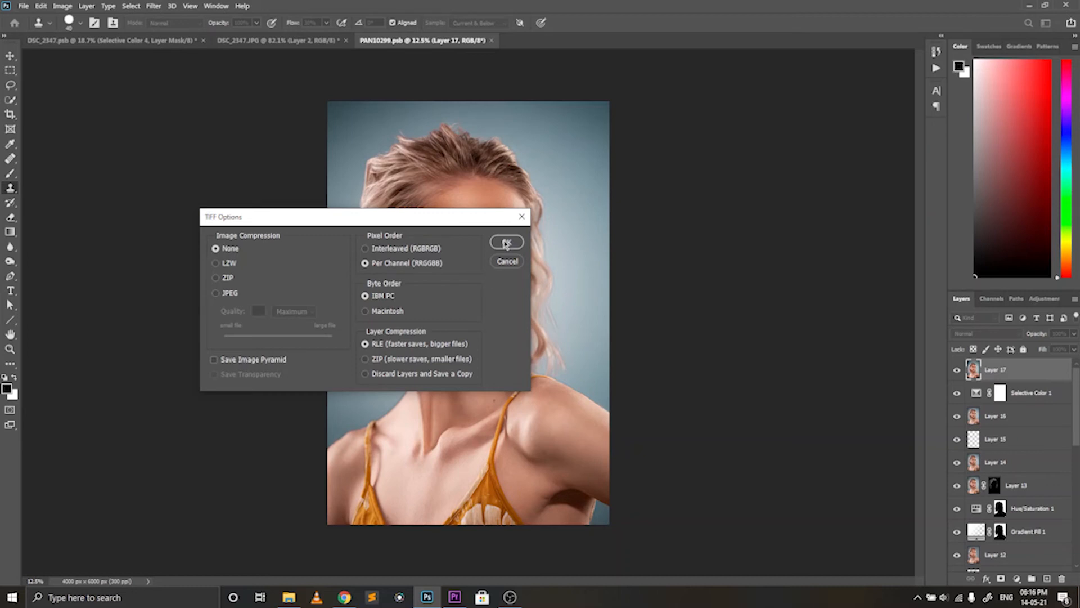
pyautogui.click(506, 244)
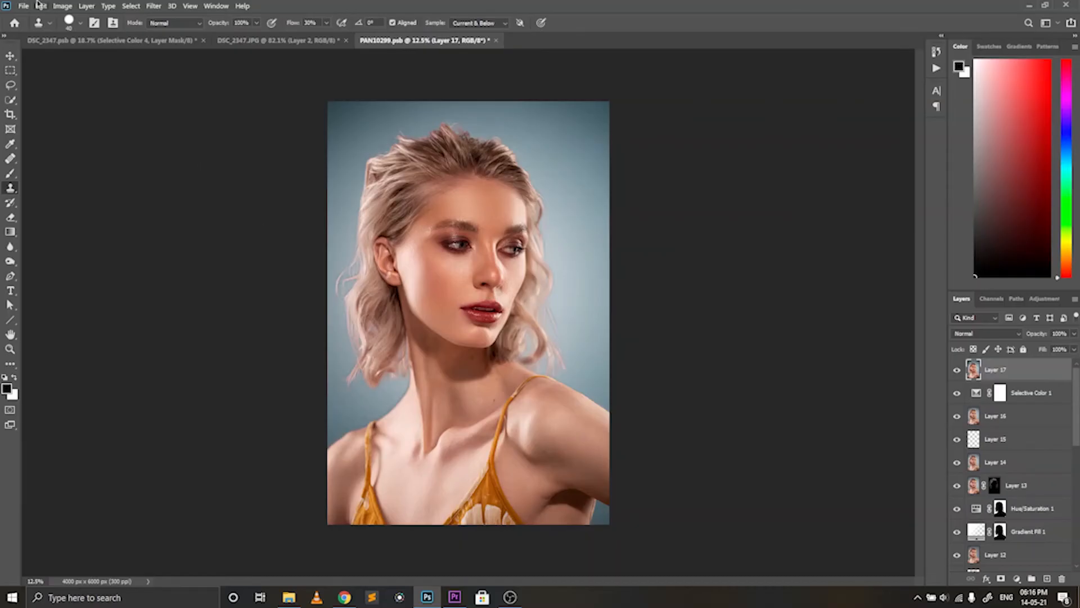
# - Export the portrait as a JPG at 100% quality and 4000 x 6000 px
pyautogui.click(23, 5)
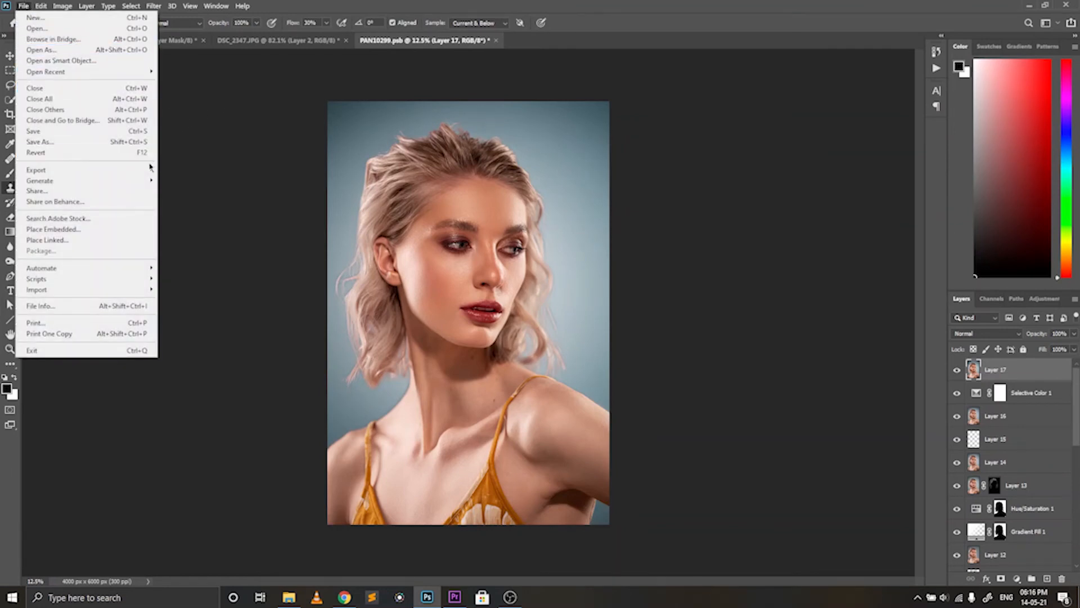
pyautogui.moveTo(150, 169)
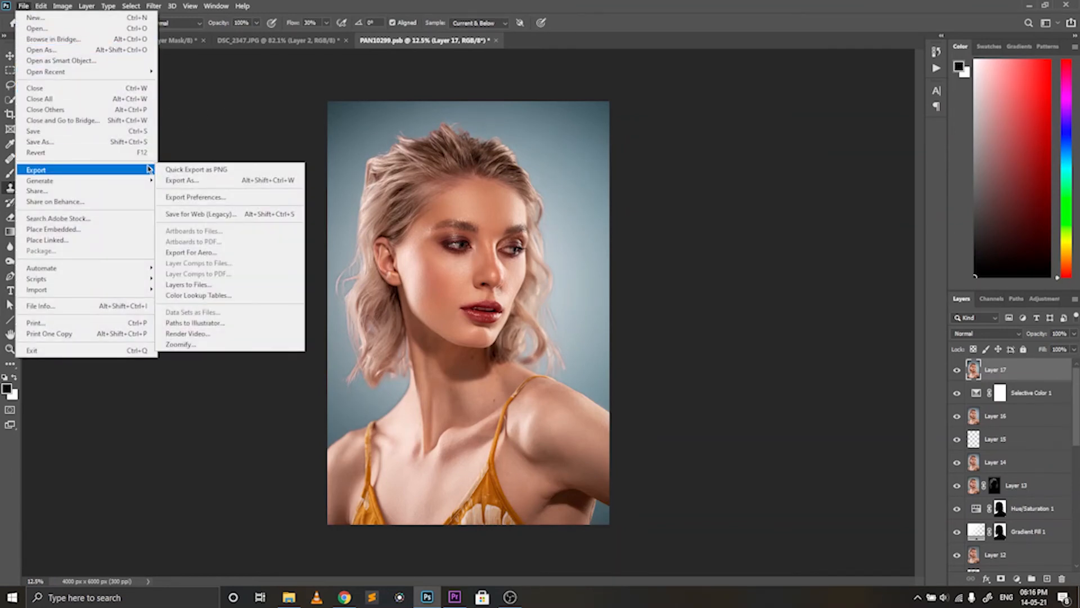
pyautogui.click(210, 181)
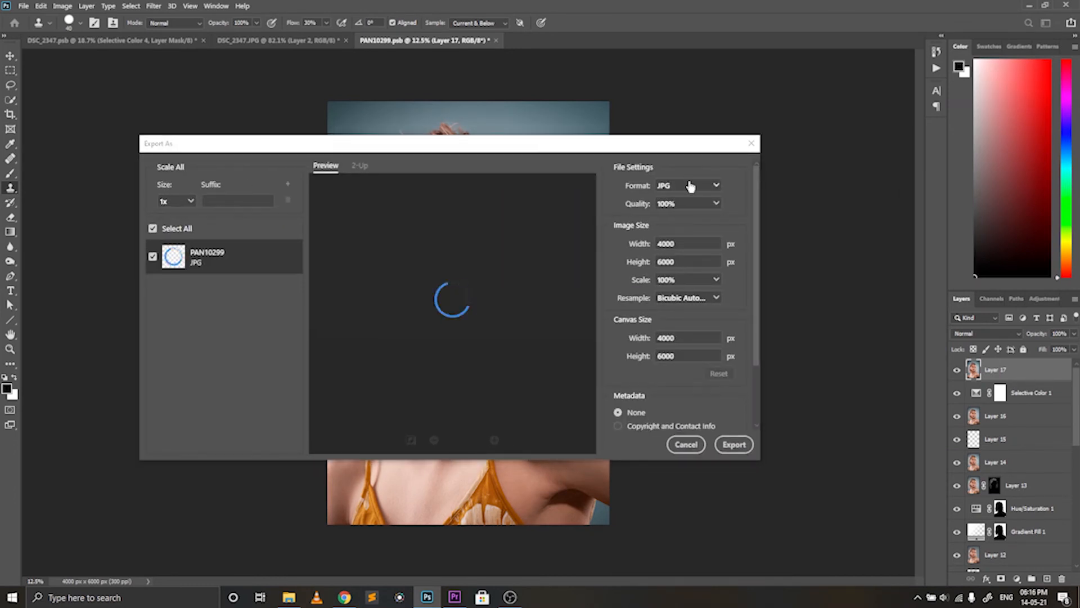
pyautogui.click(722, 188)
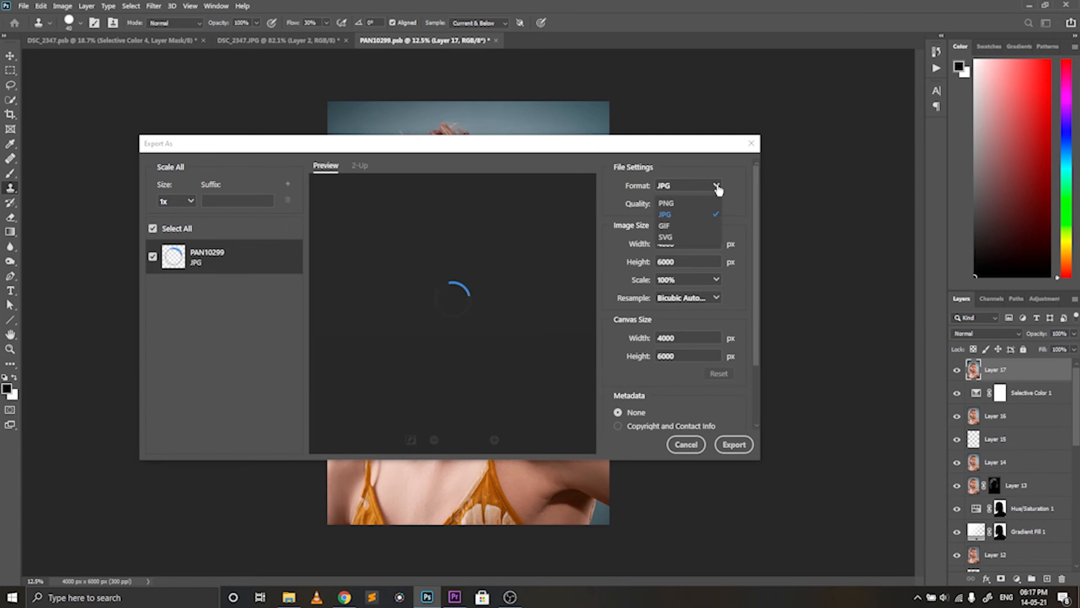
pyautogui.click(687, 214)
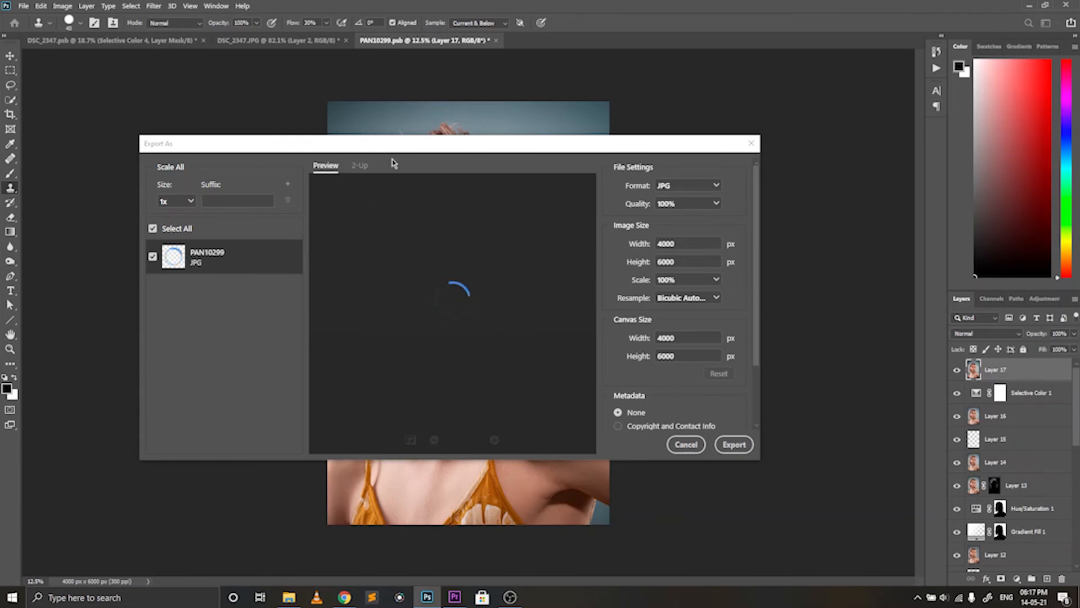
pyautogui.click(809, 463)
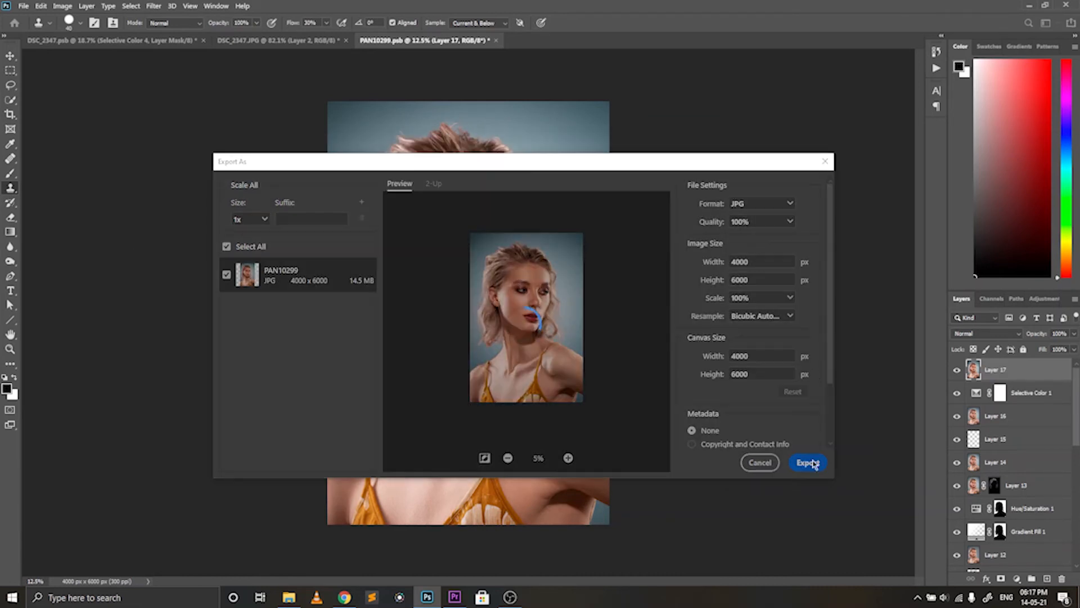